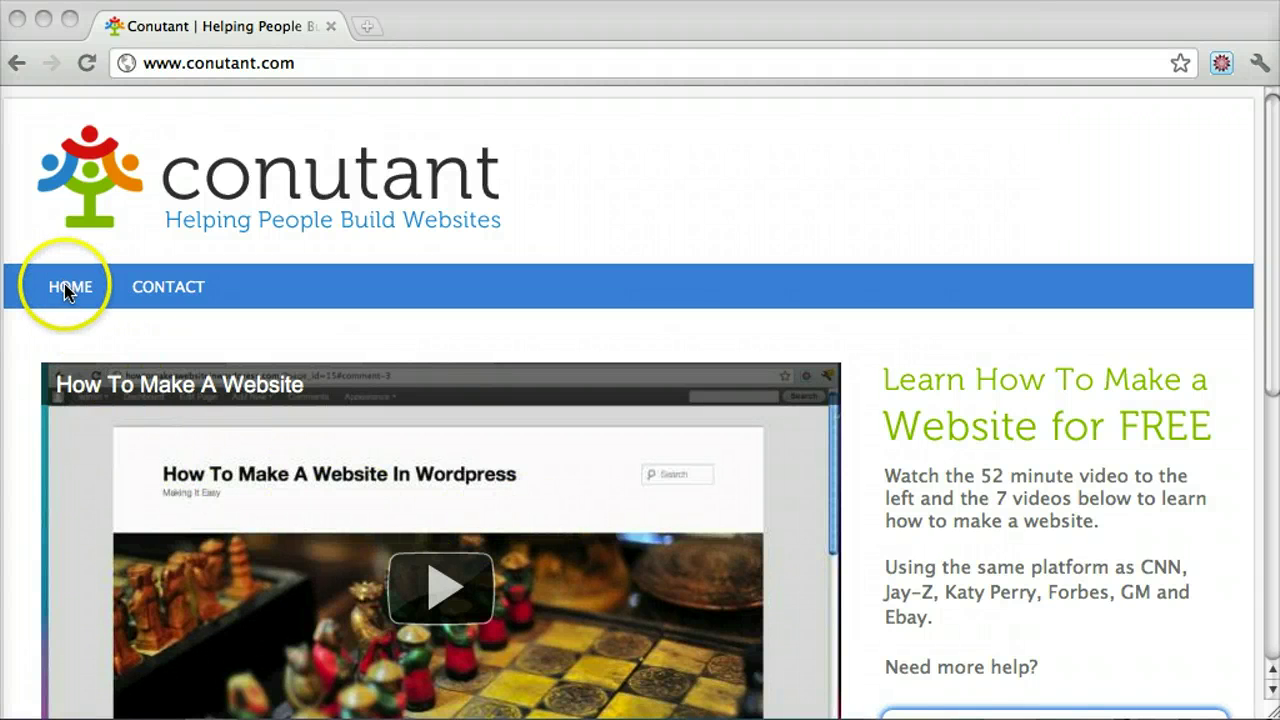
# Bring Chrome forward and view the site's Ask A Question page with its name, email and question fields
pyautogui.click(263, 314)
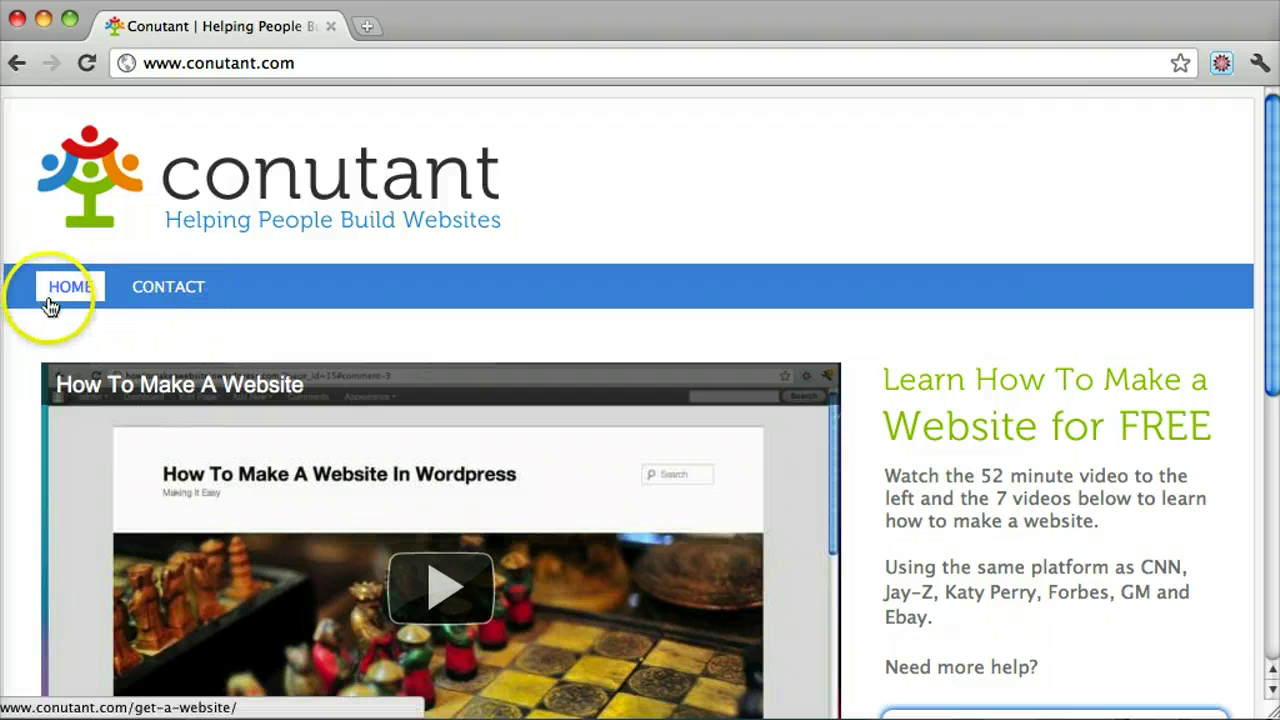
pyautogui.scroll(-3, 714, 310)
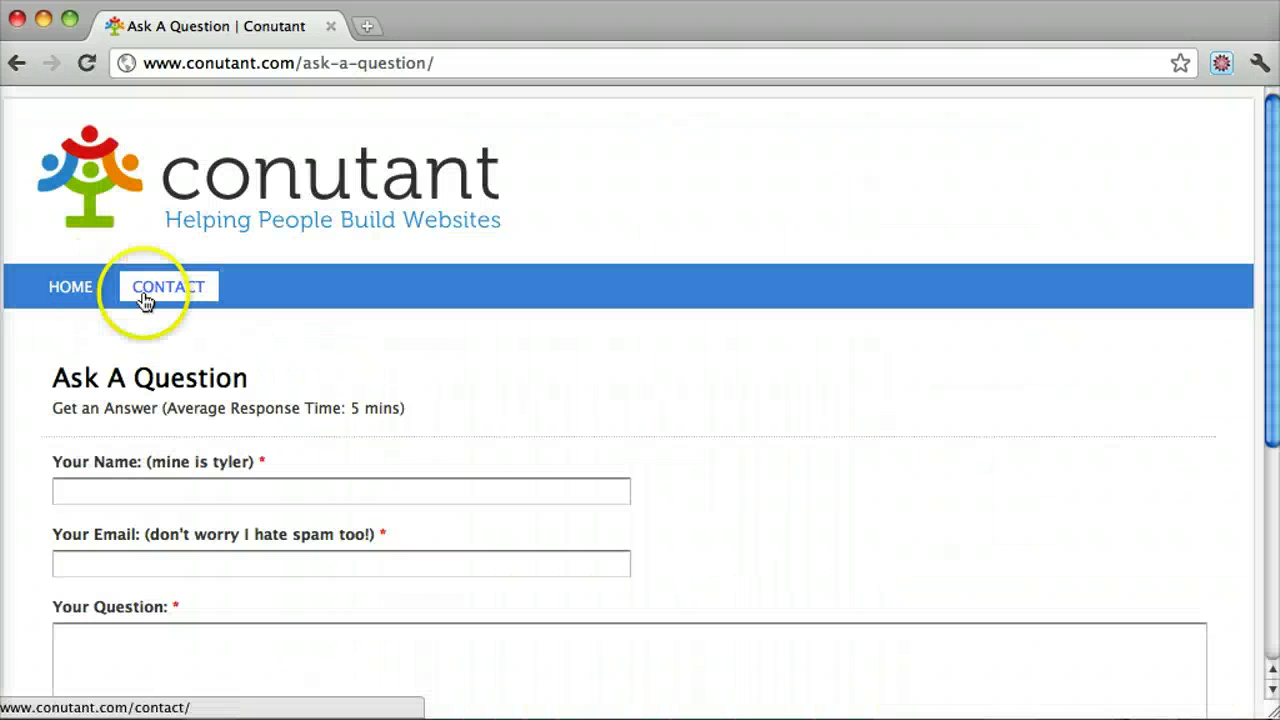
# Go to the site's wp-admin address and log in with the admin credentials
pyautogui.moveTo(300, 62); pyautogui.dragTo(642, 98)
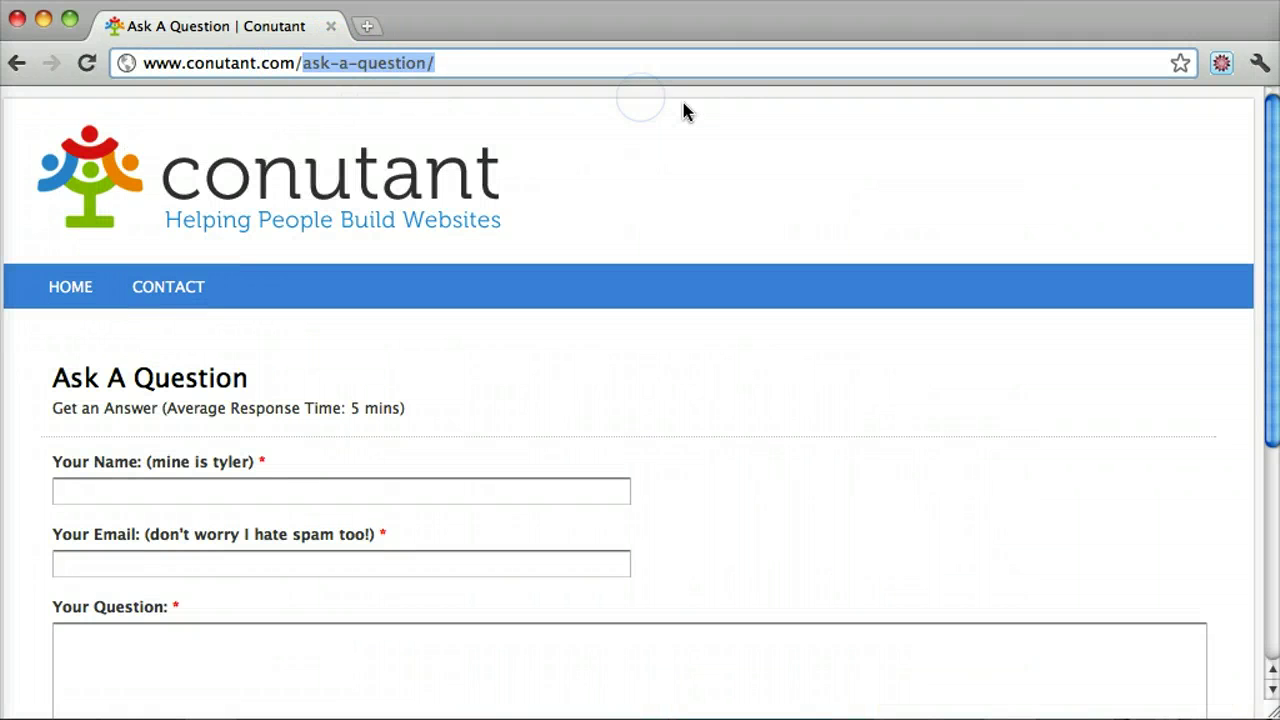
pyautogui.write('wp-admin')
pyautogui.press('Return')
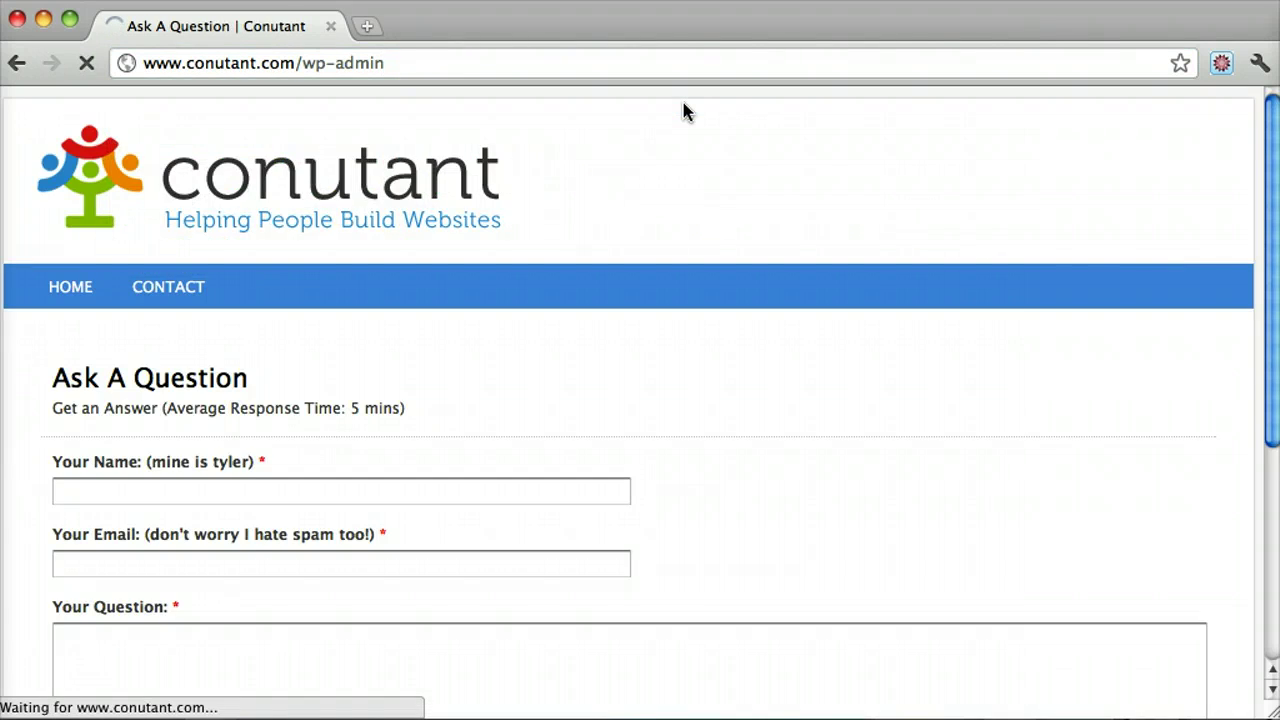
pyautogui.write('admin')
pyautogui.press('Tab')
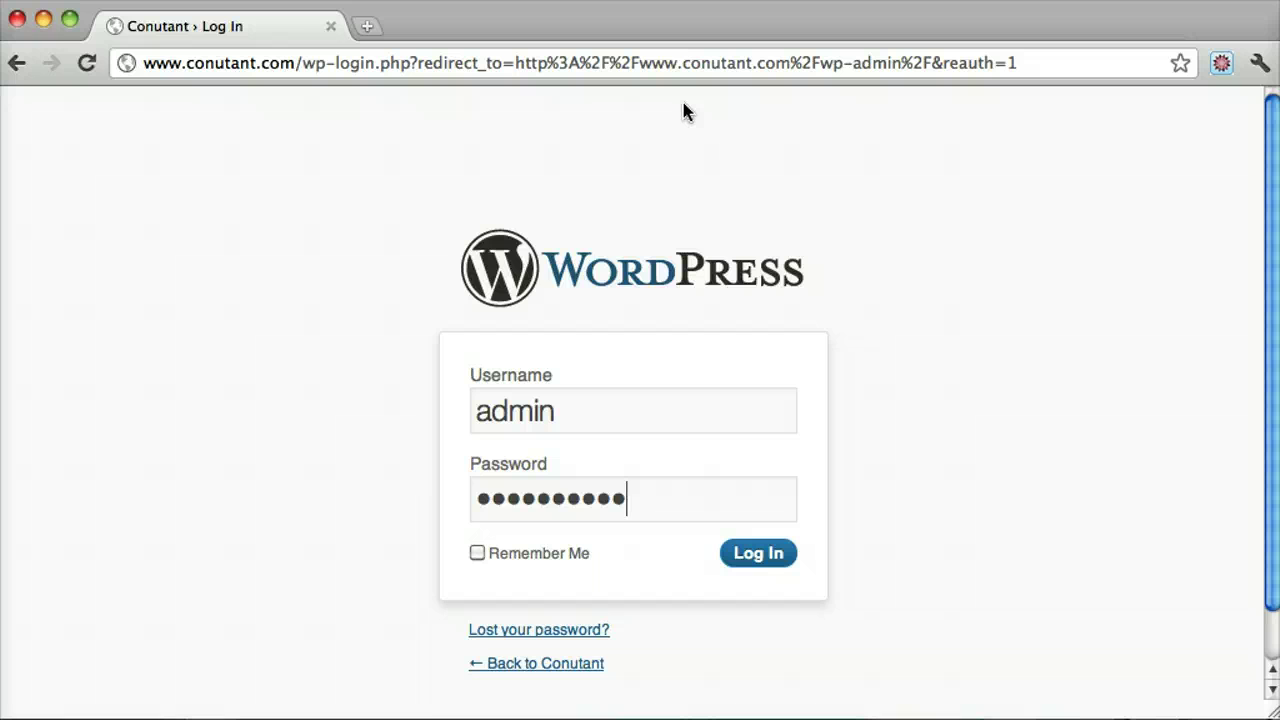
pyautogui.press('Return')
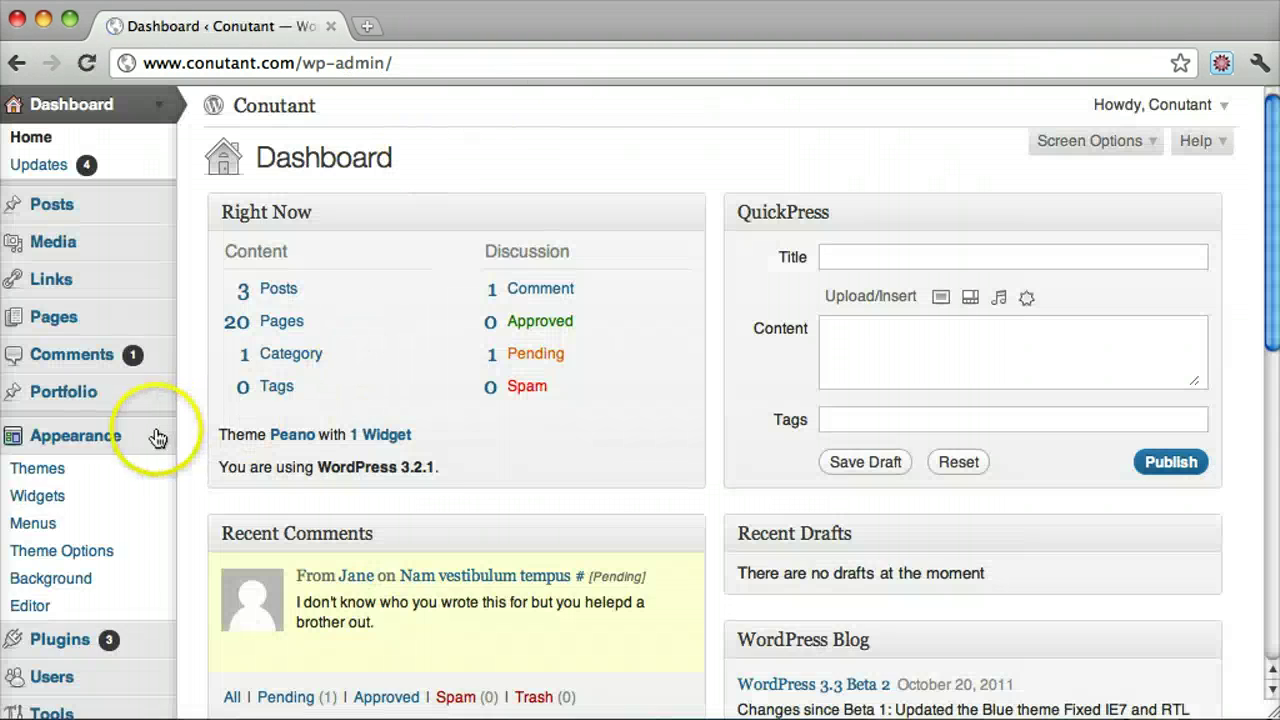
# Open Appearance > Menus to show the Main menu with Home and Contact
pyautogui.click(155, 437)
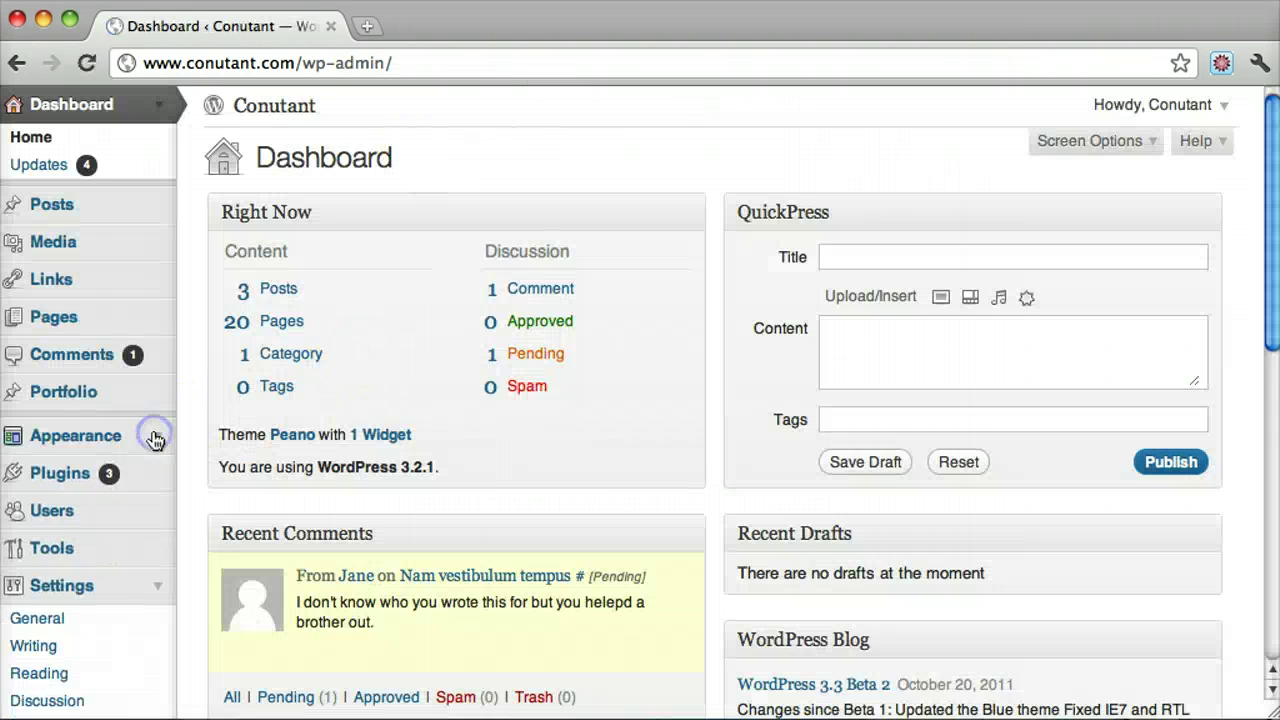
pyautogui.scroll(-2, 380, 325)
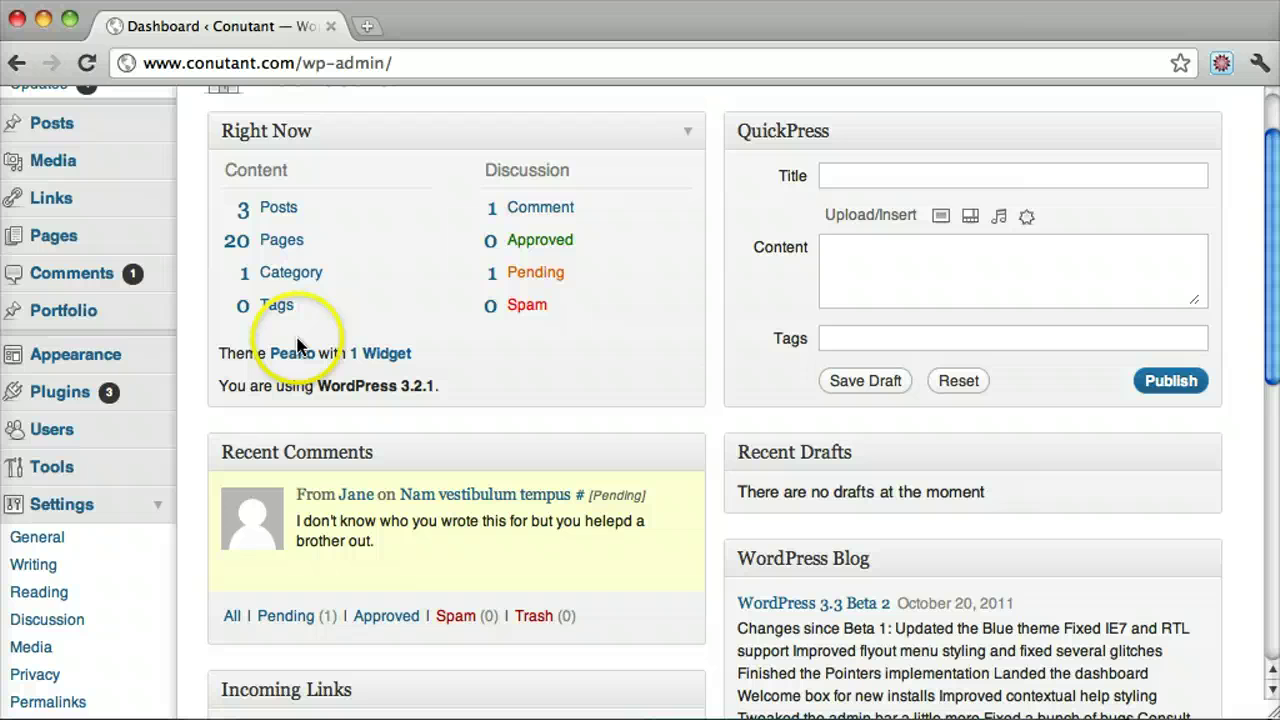
pyautogui.click(155, 361)
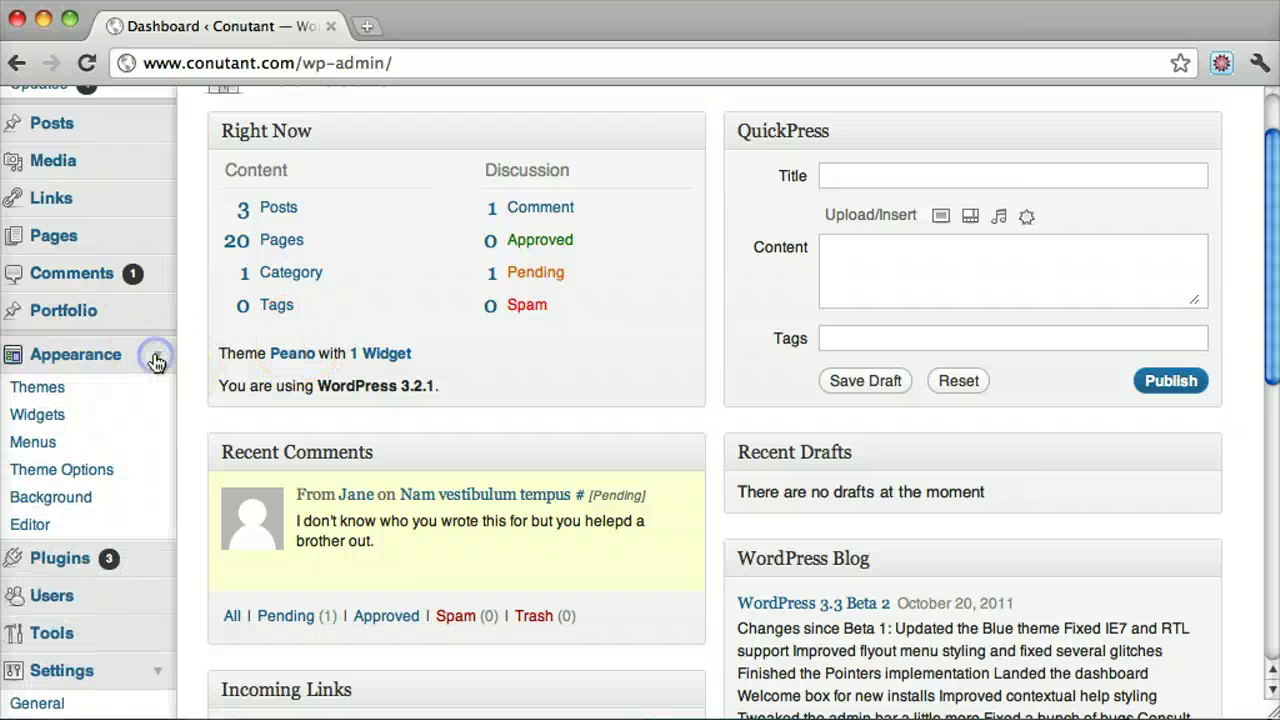
pyautogui.click(50, 446)
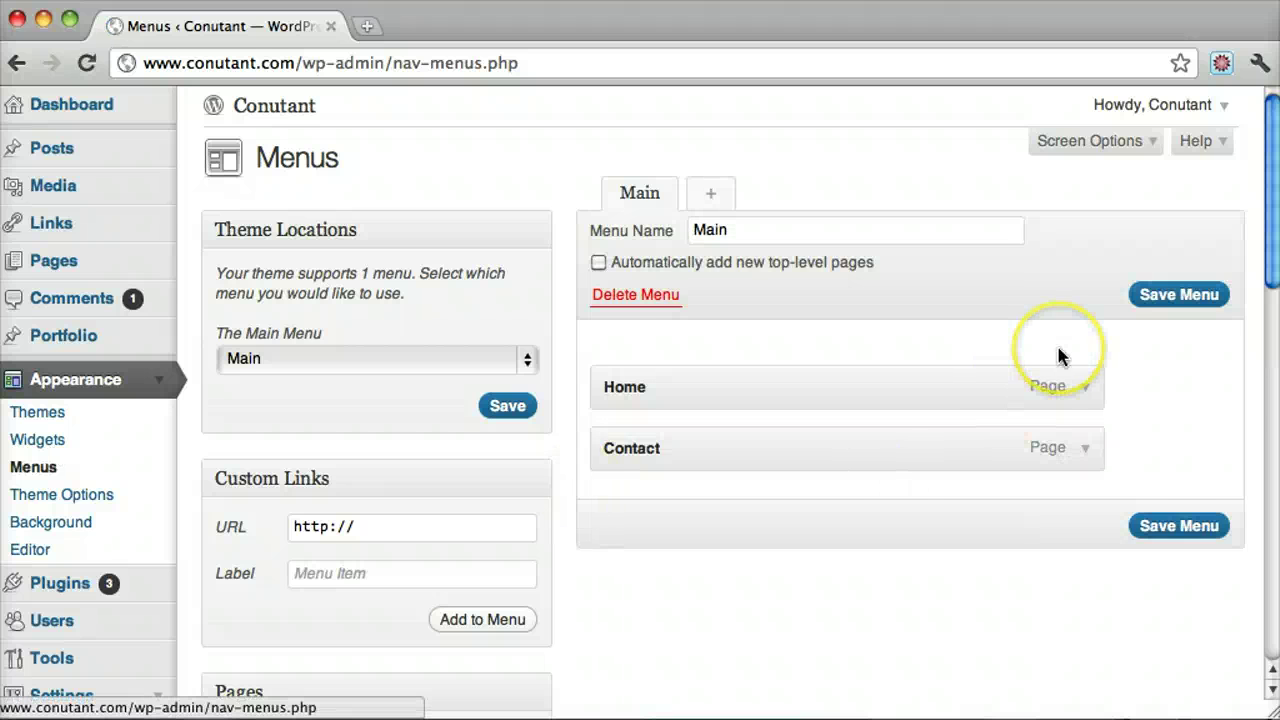
# Add the Ask A Question page from the Pages box to the Main menu
pyautogui.scroll(-5, 1057, 354)
pyautogui.scroll(-4, 1061, 356)
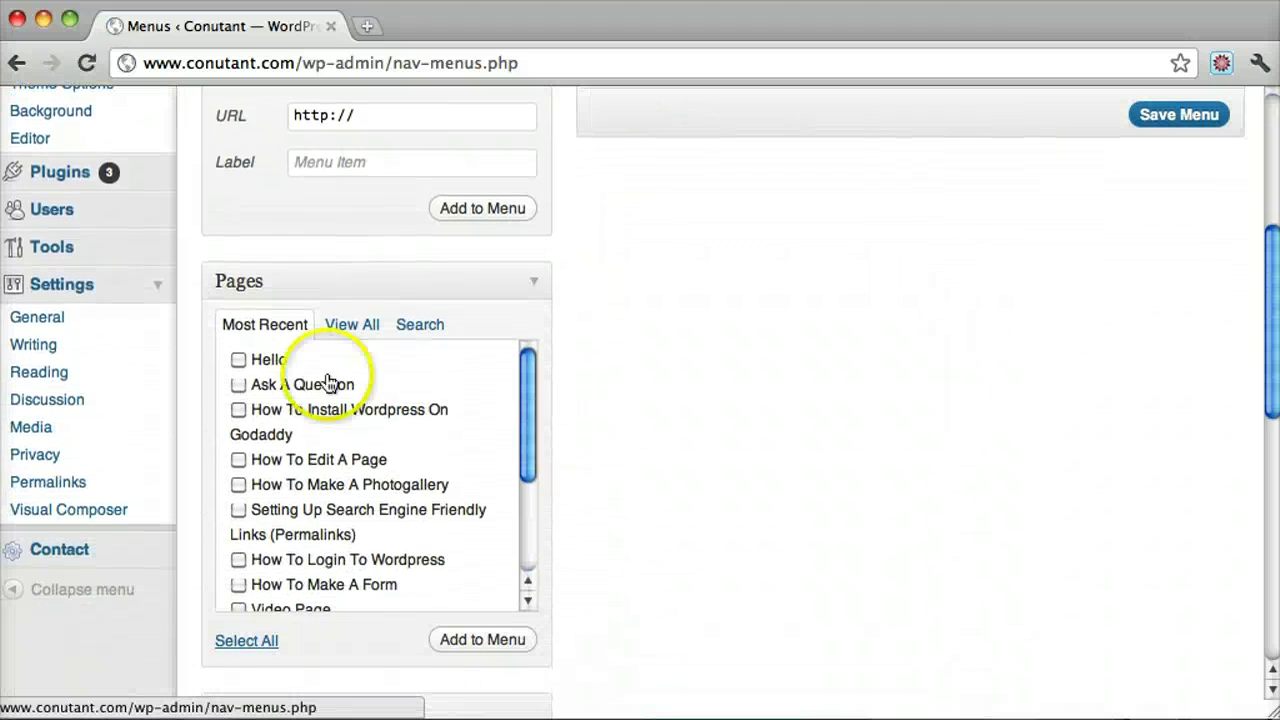
pyautogui.scroll(9, 710, 389)
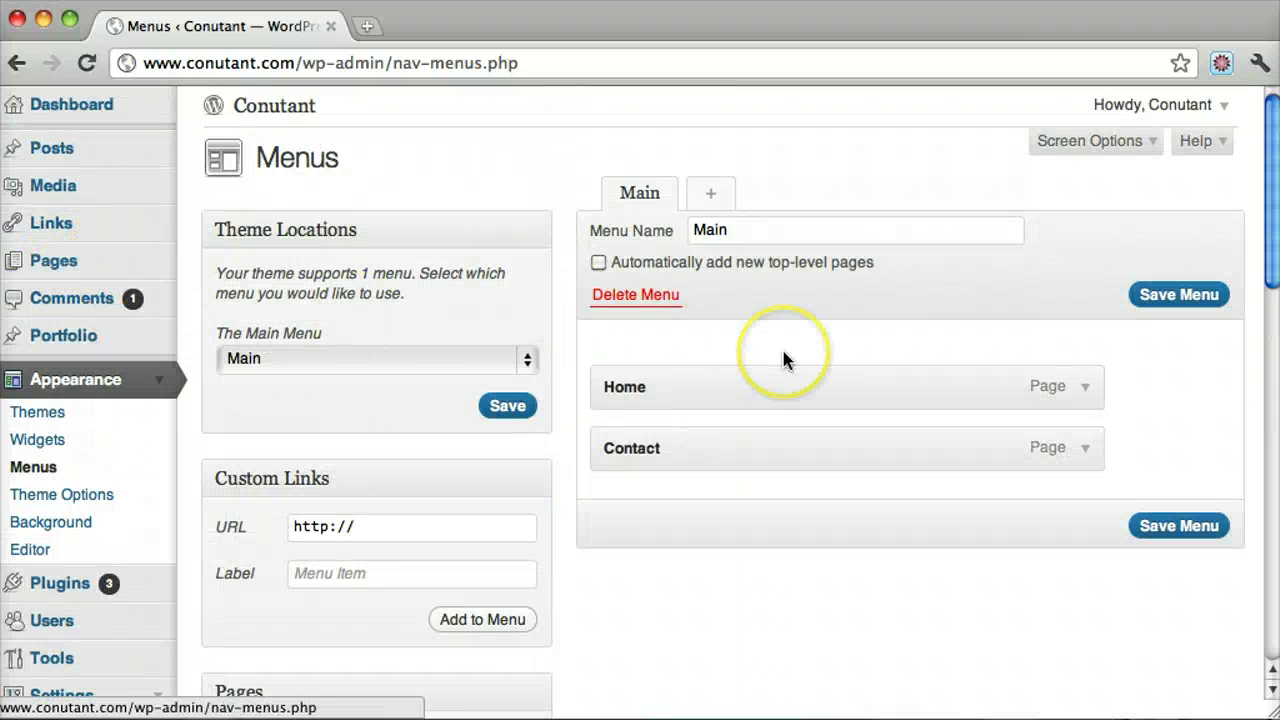
pyautogui.scroll(-10, 783, 357)
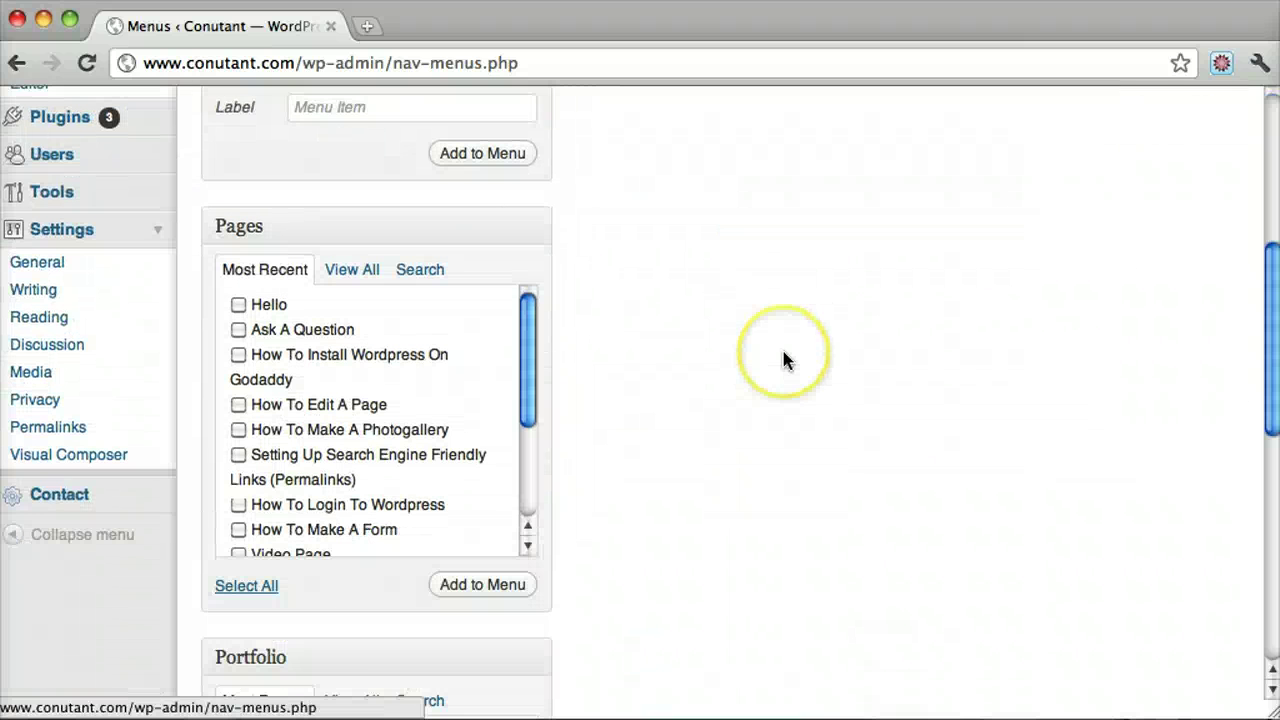
pyautogui.click(238, 331)
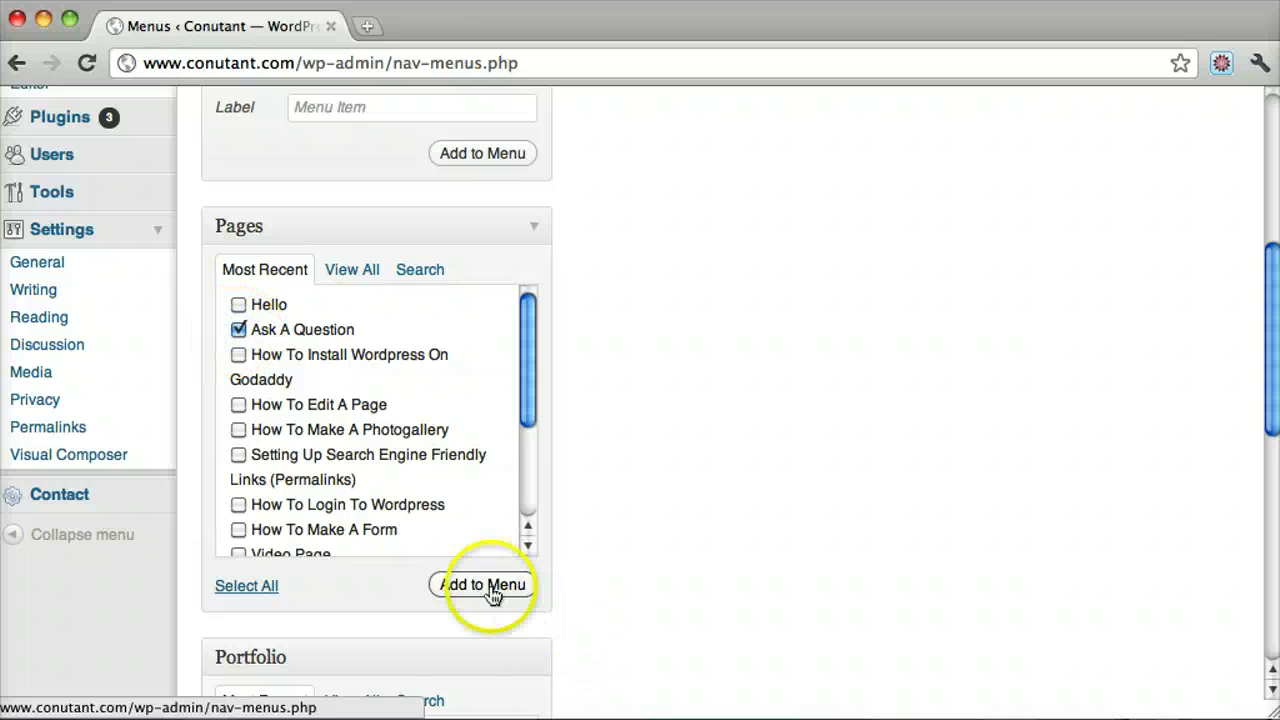
# Drag Ask A Question above Contact so it sits between Home and Contact
pyautogui.scroll(9, 1045, 310)
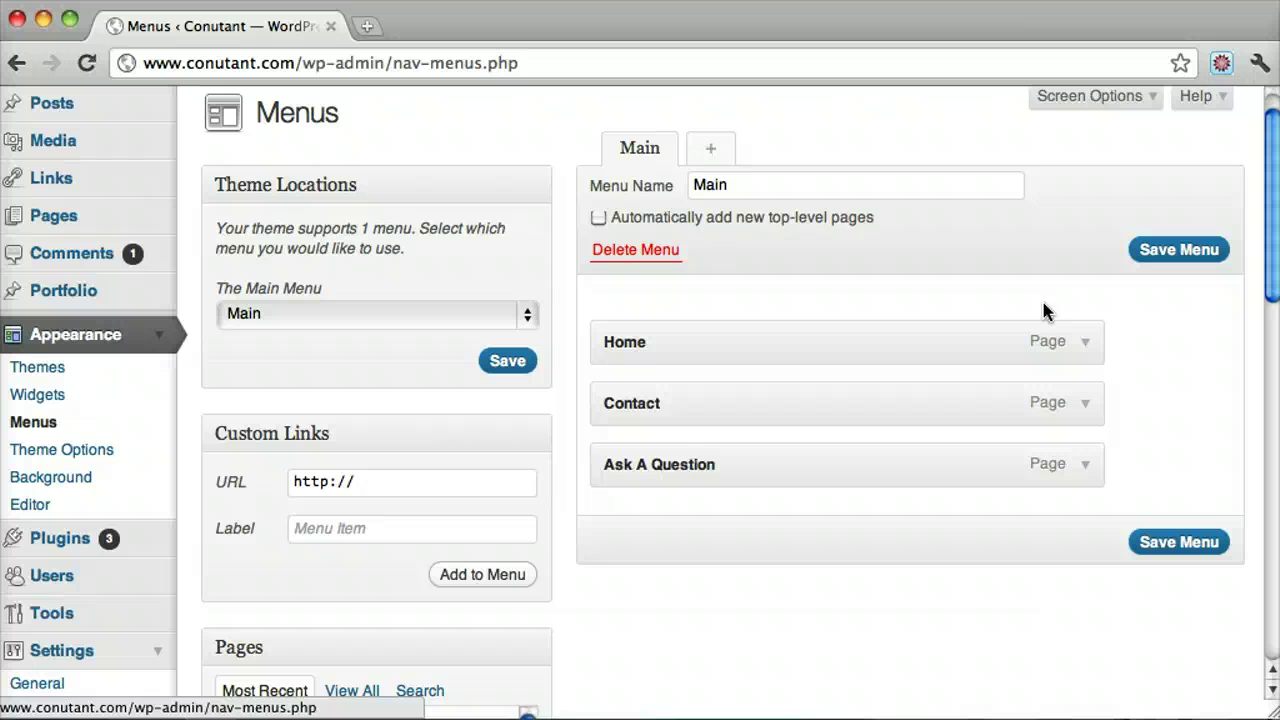
pyautogui.click(643, 468)
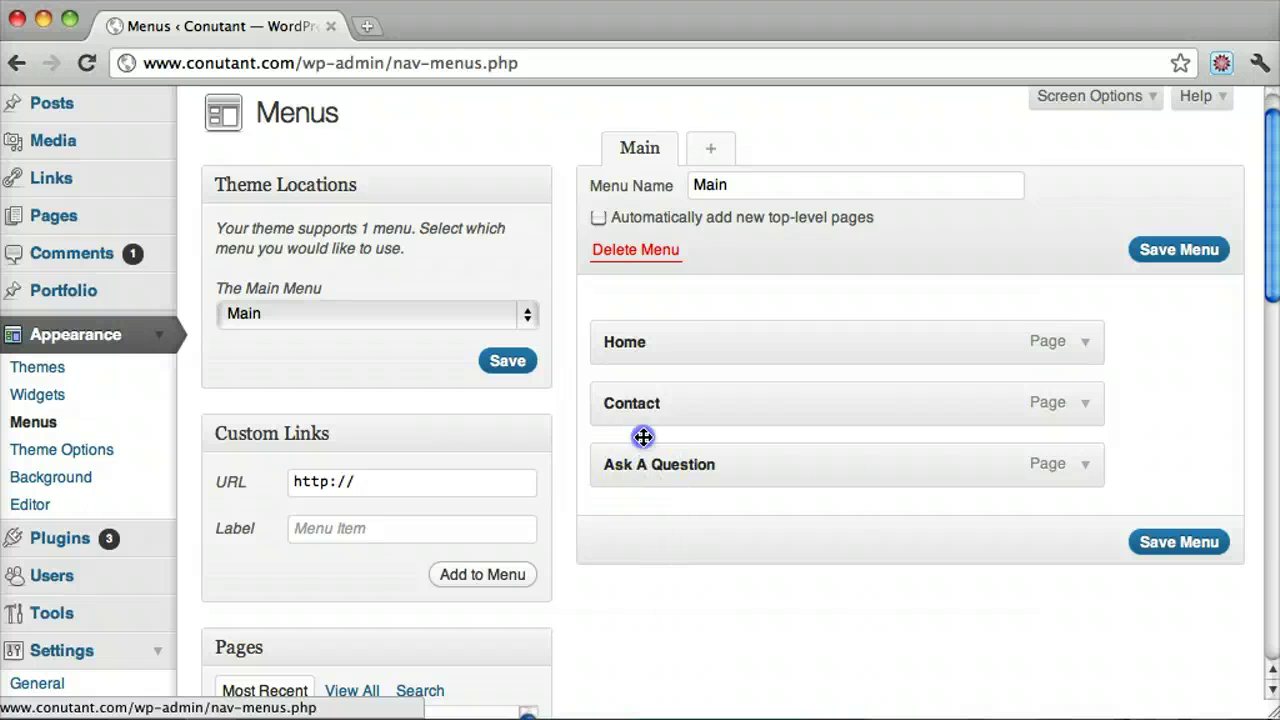
pyautogui.moveTo(643, 437); pyautogui.dragTo(637, 389)
pyautogui.click(650, 486)
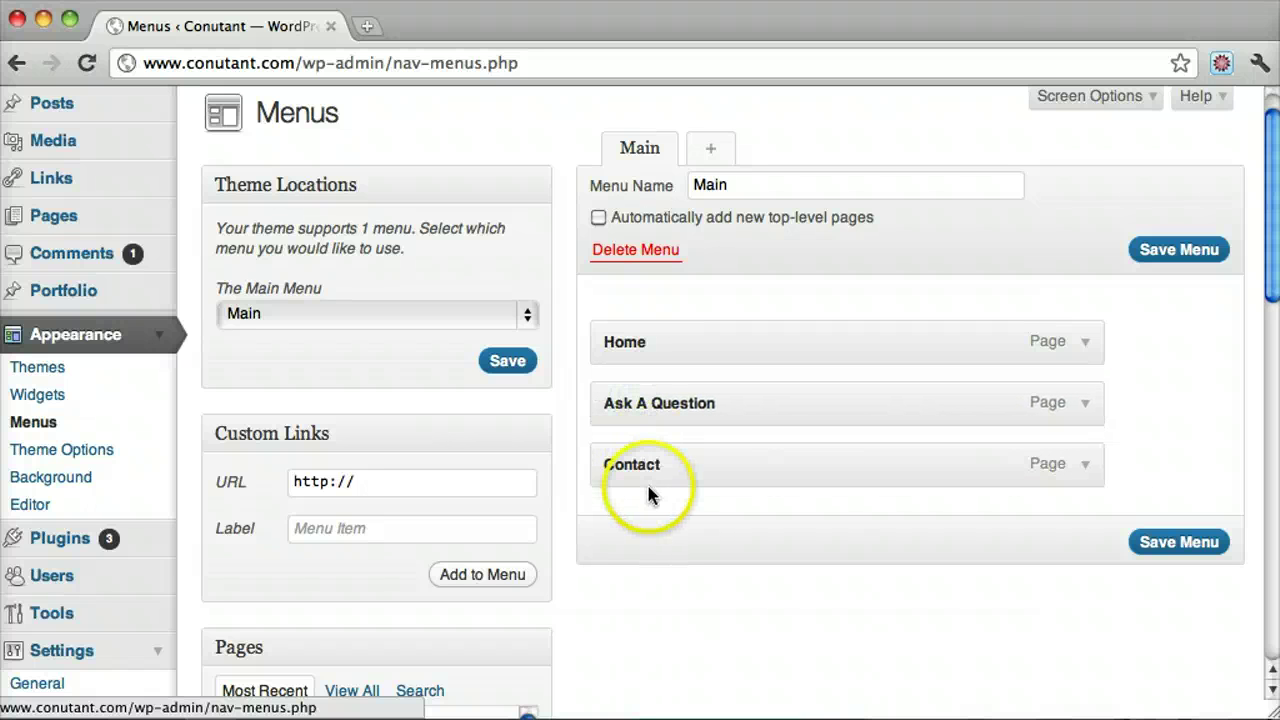
pyautogui.click(752, 372)
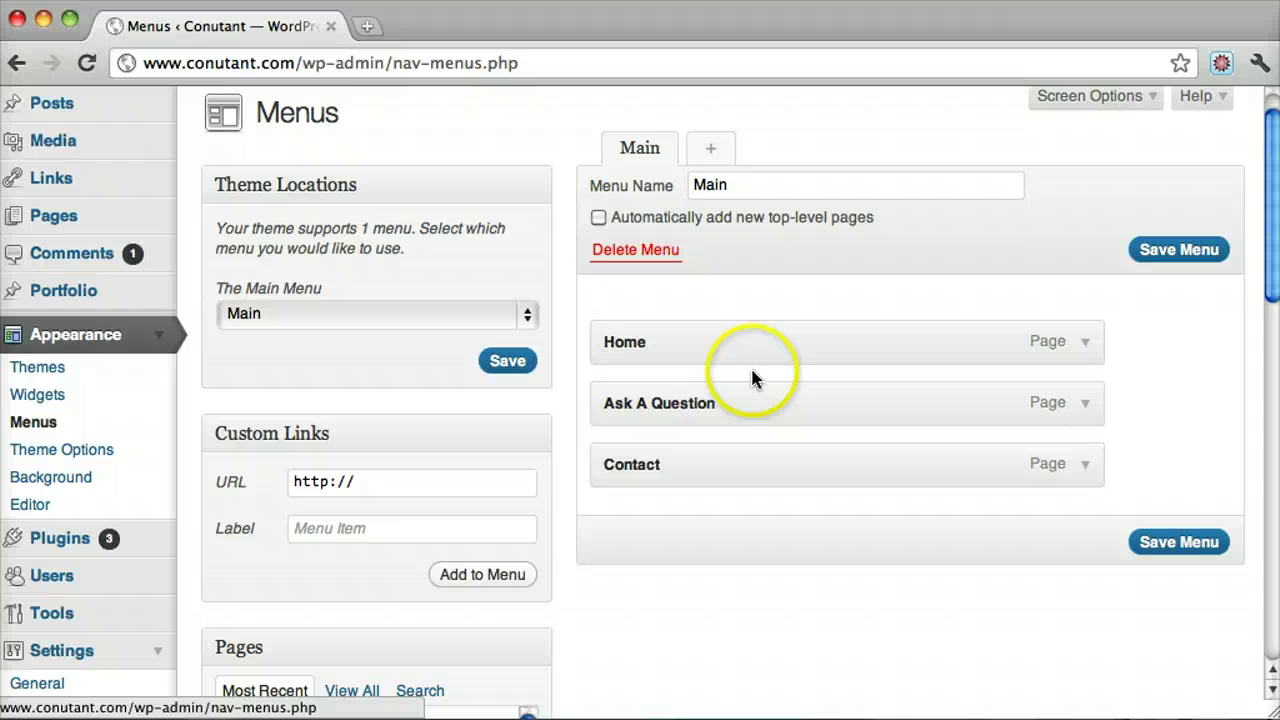
# Keep the menu name Main, assign it to the theme's main location, and save the menu
pyautogui.click(525, 313)
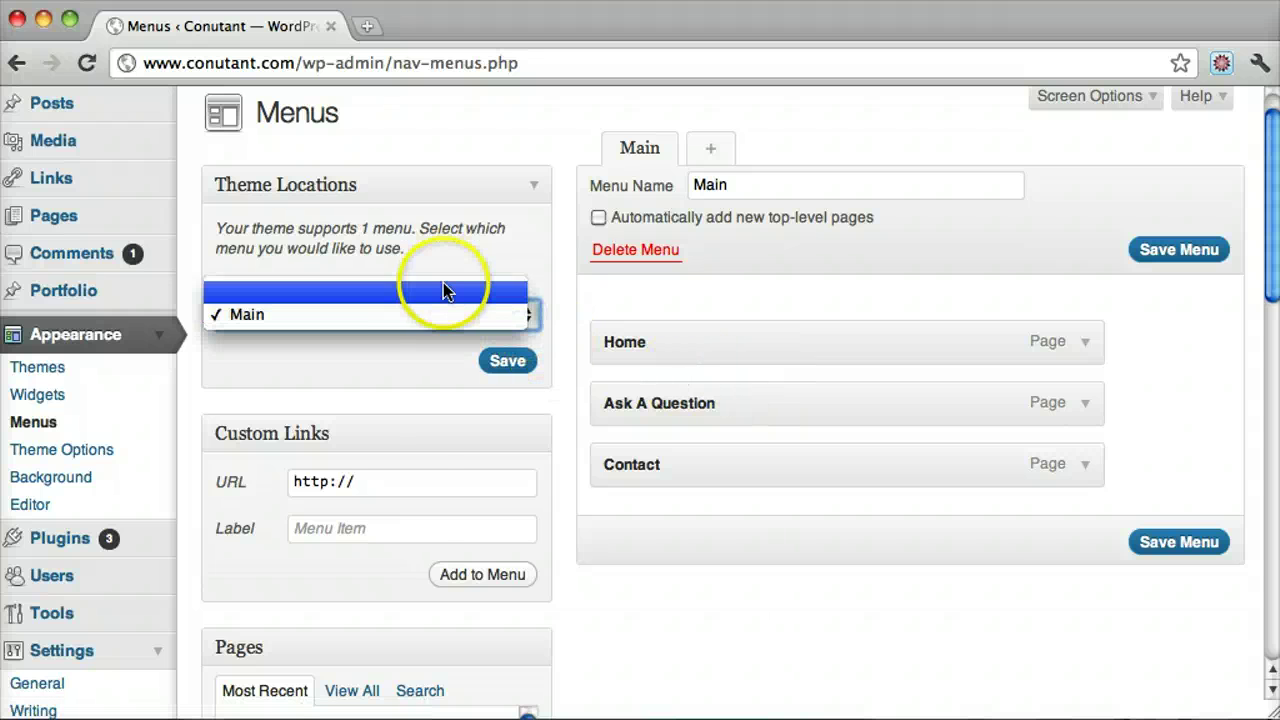
pyautogui.click(443, 315)
pyautogui.moveTo(771, 180); pyautogui.dragTo(655, 188)
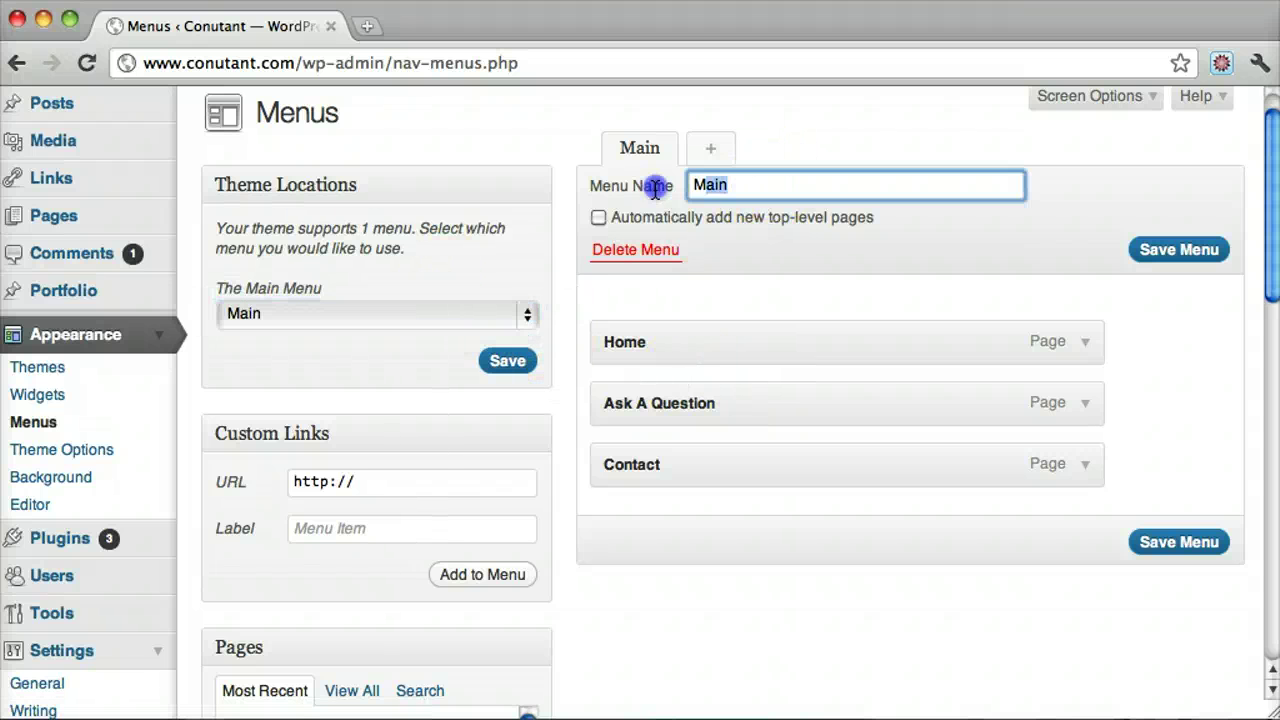
pyautogui.click(721, 147)
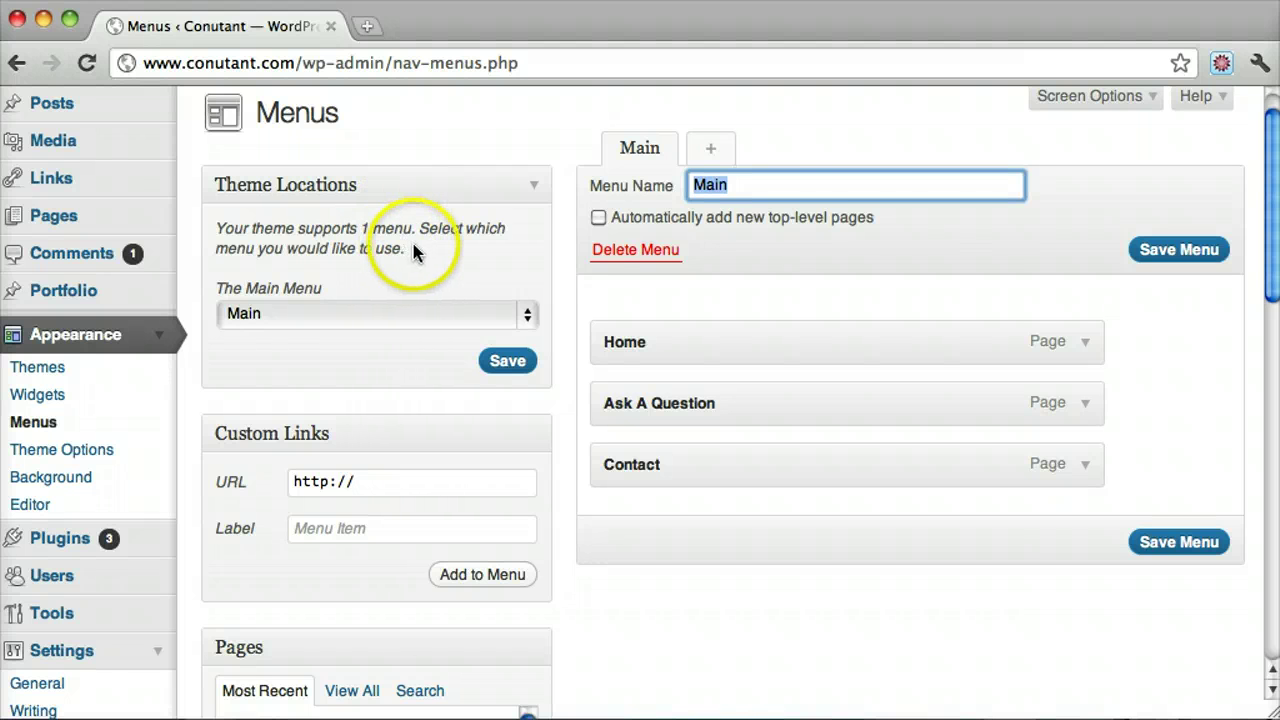
pyautogui.click(757, 183)
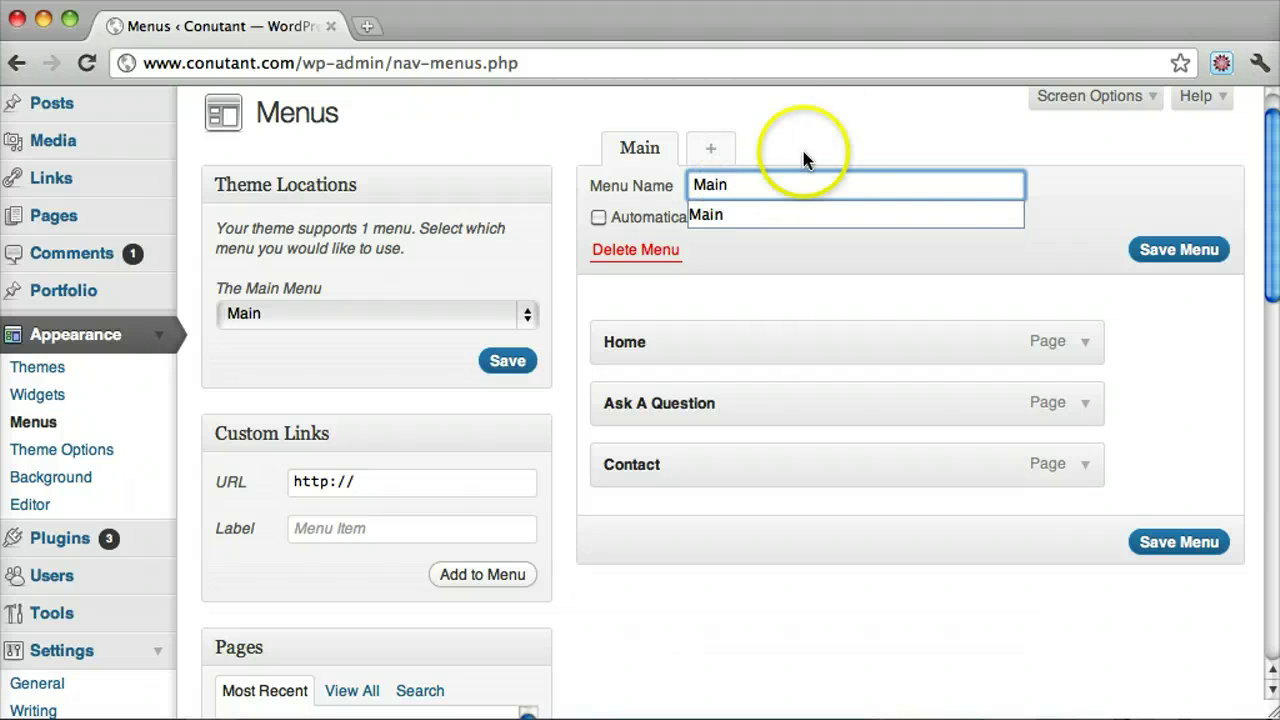
pyautogui.click(835, 134)
pyautogui.click(776, 186)
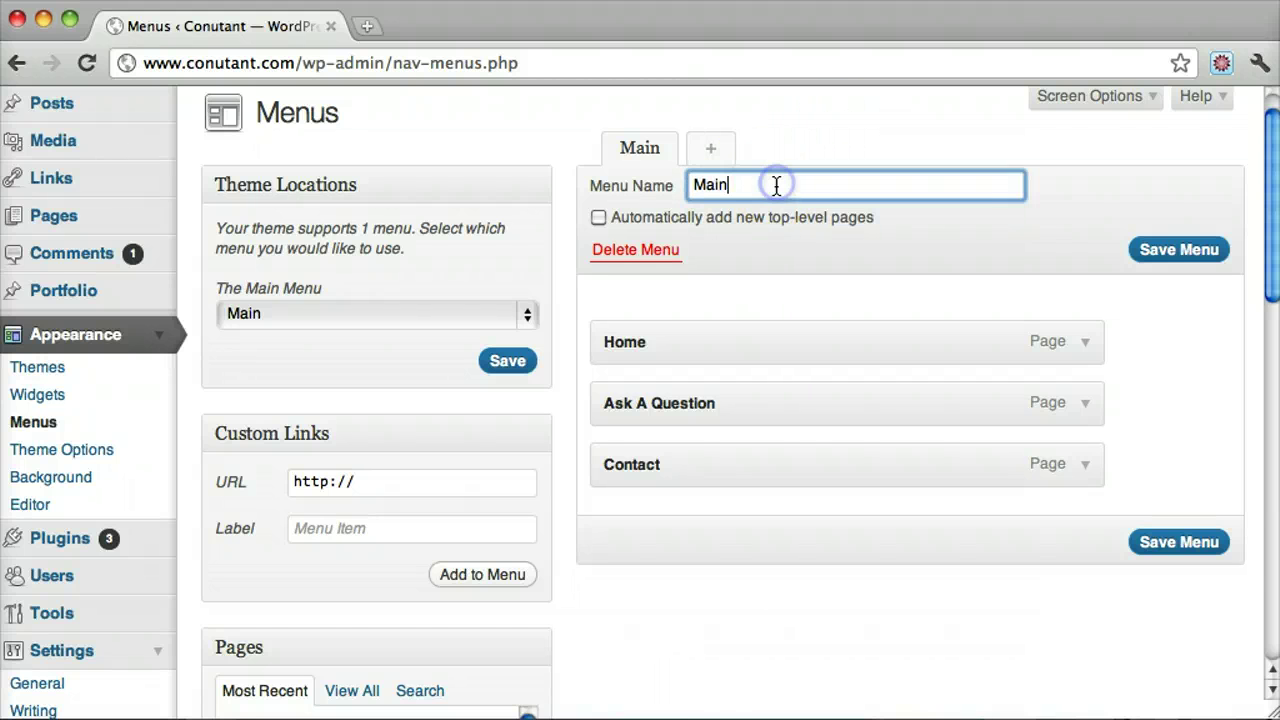
pyautogui.click(526, 316)
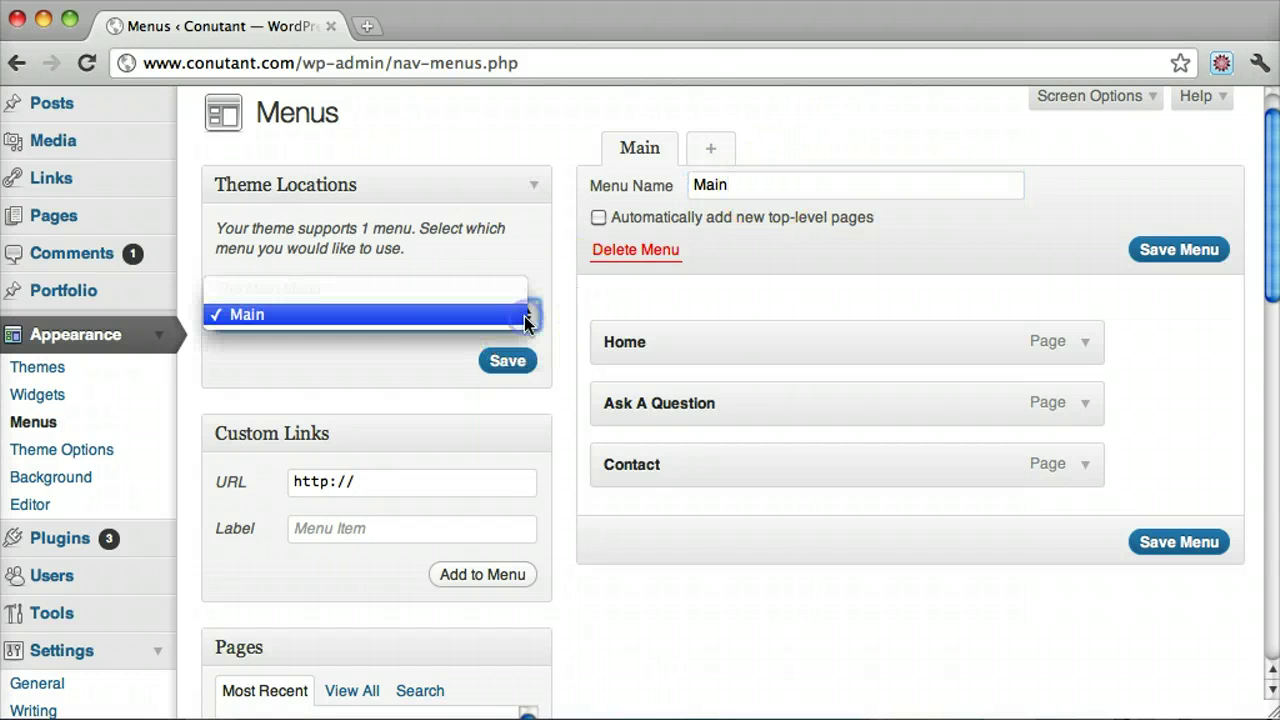
pyautogui.click(447, 318)
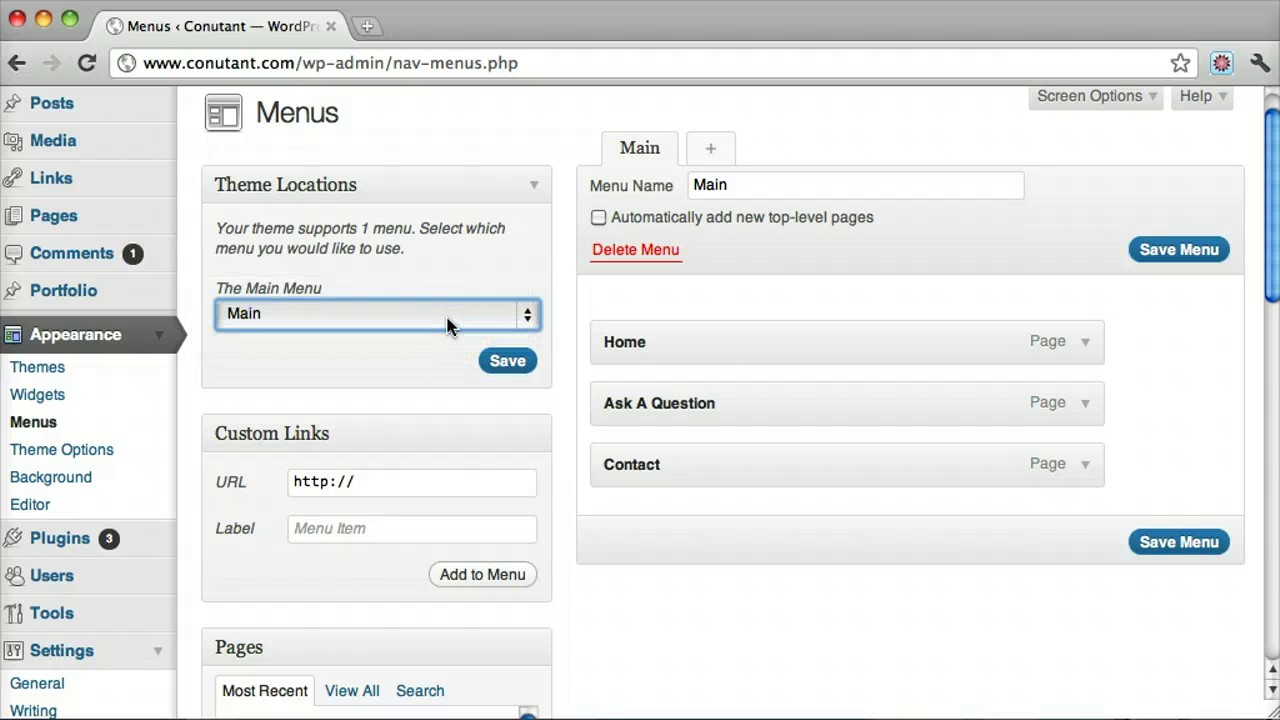
pyautogui.click(1175, 545)
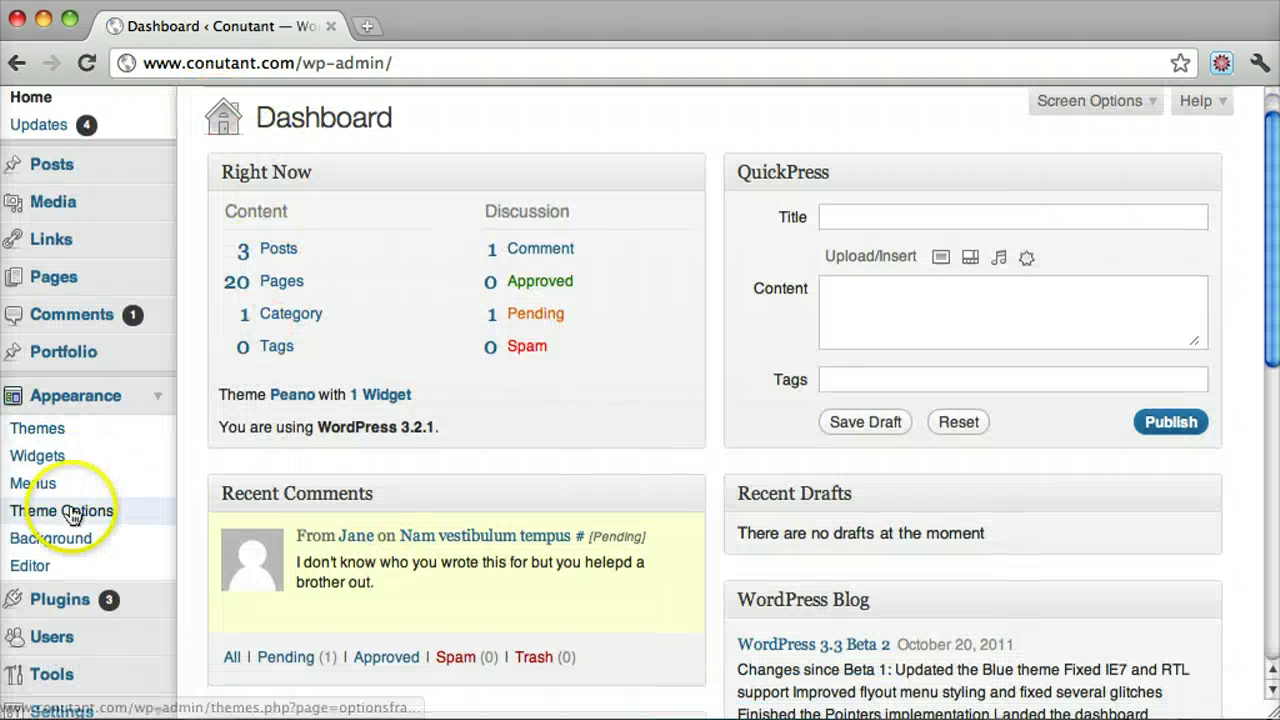
pyautogui.click(40, 484)
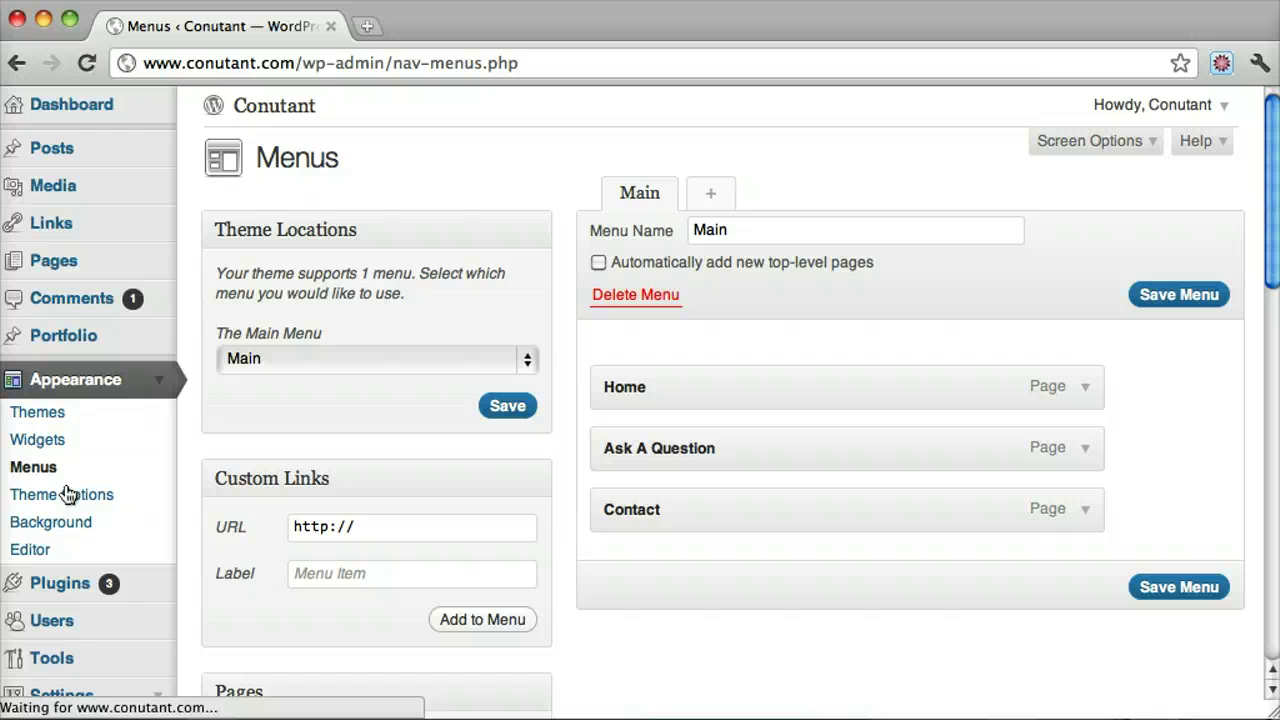
pyautogui.scroll(-3, 920, 371)
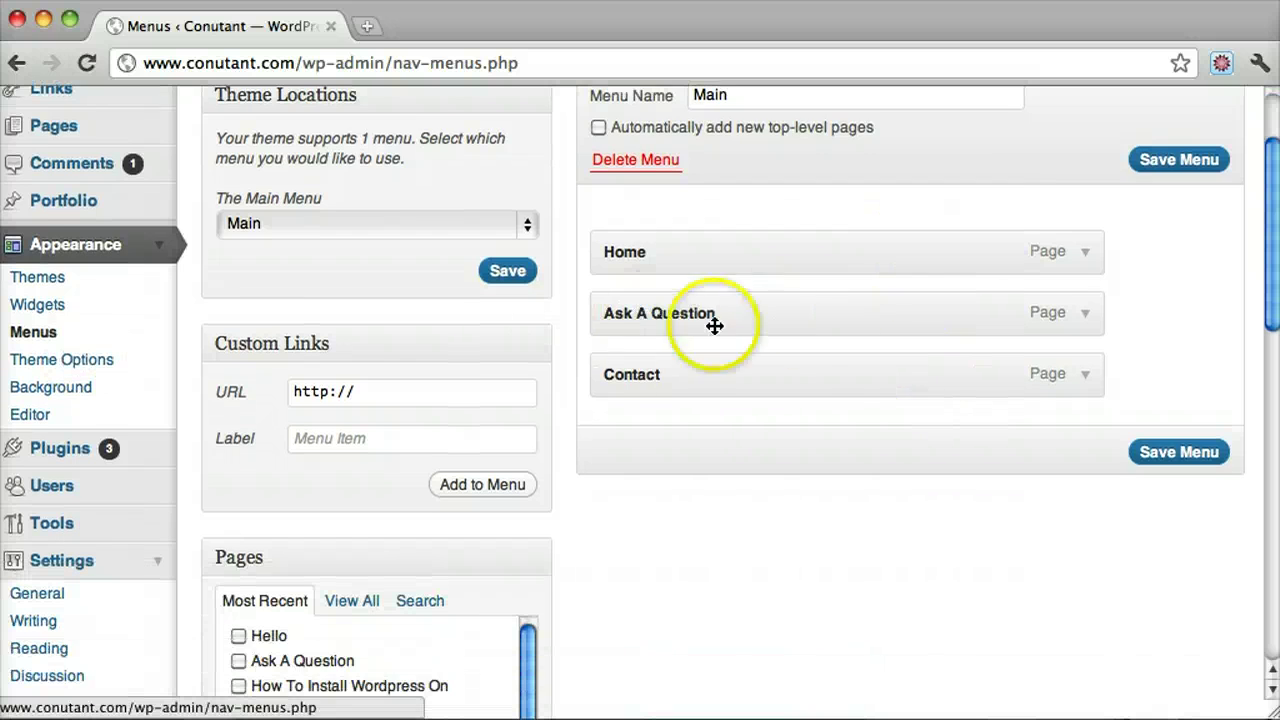
pyautogui.scroll(-3, 751, 389)
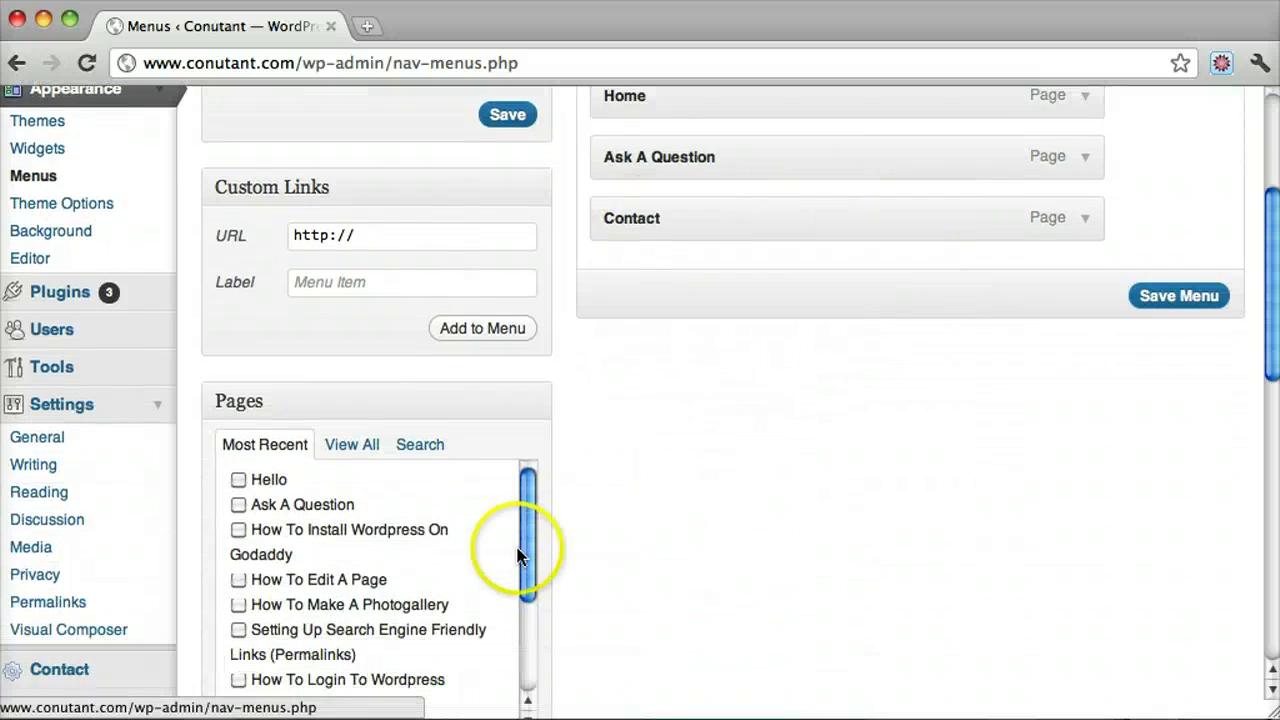
pyautogui.scroll(-3, 518, 555)
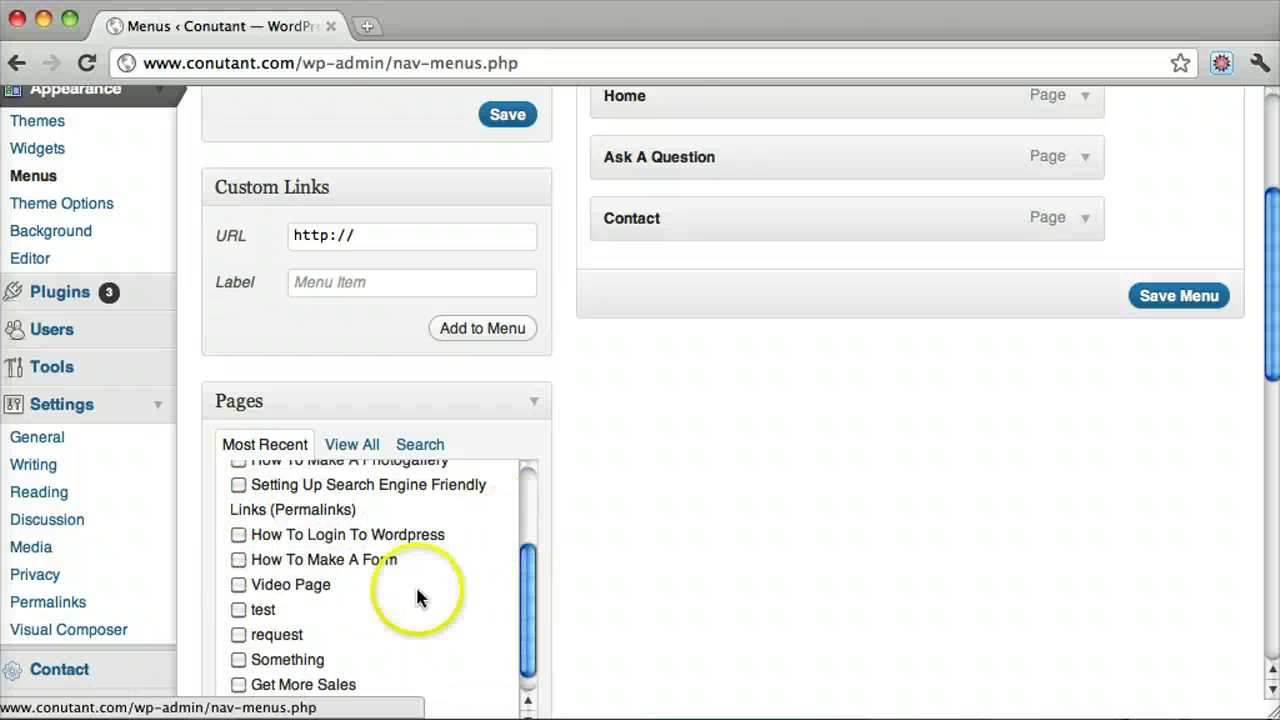
pyautogui.scroll(-3, 487, 578)
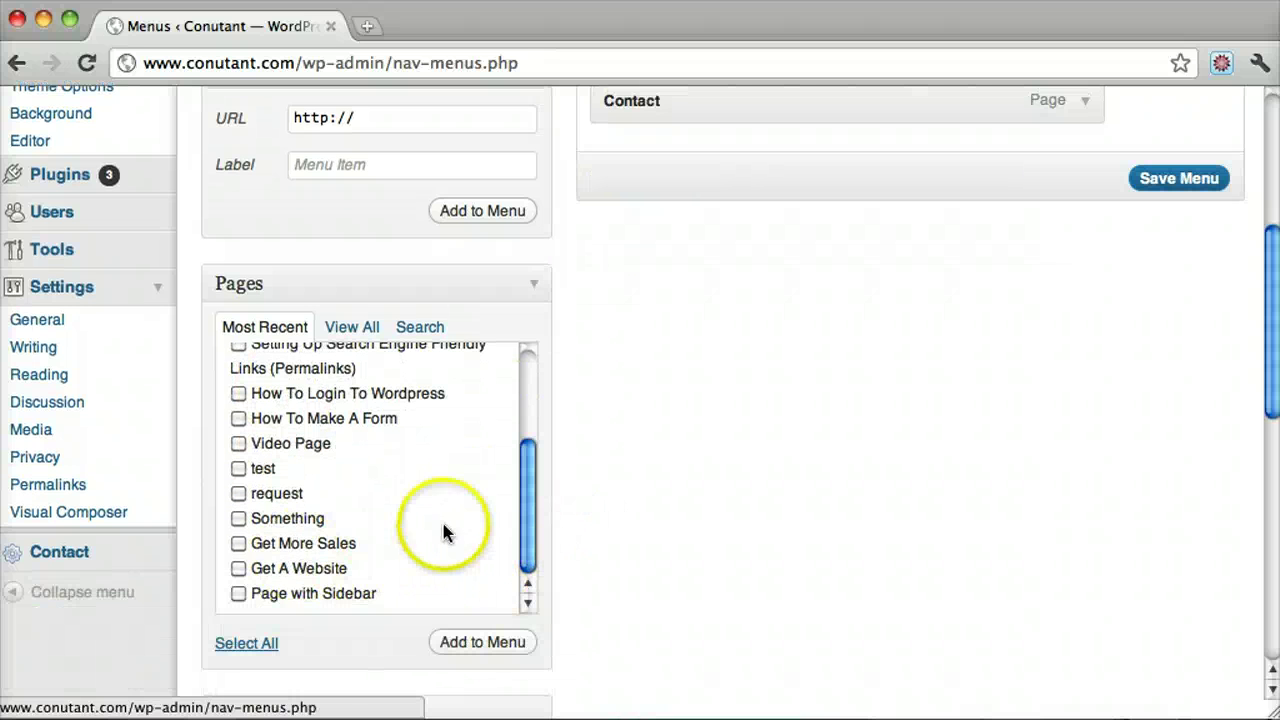
# Add Get A Website, nest it under Ask A Question, and save the Main menu
pyautogui.click(483, 641)
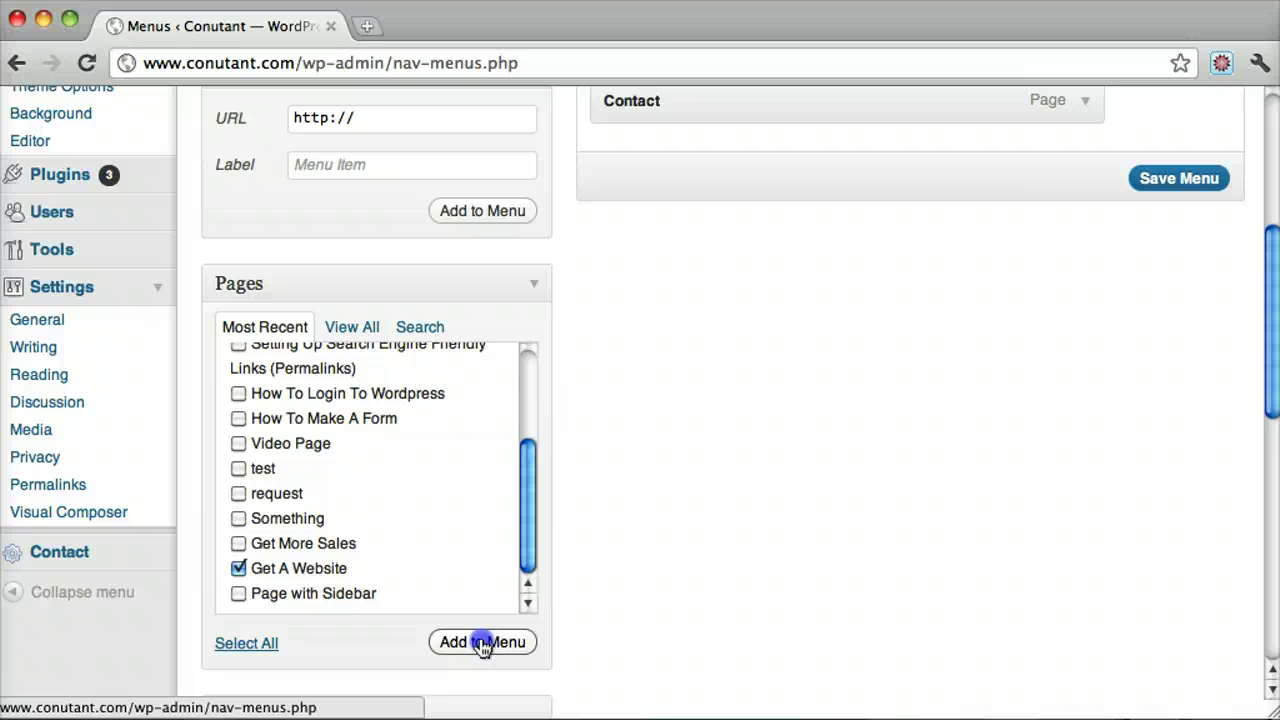
pyautogui.scroll(3, 1063, 420)
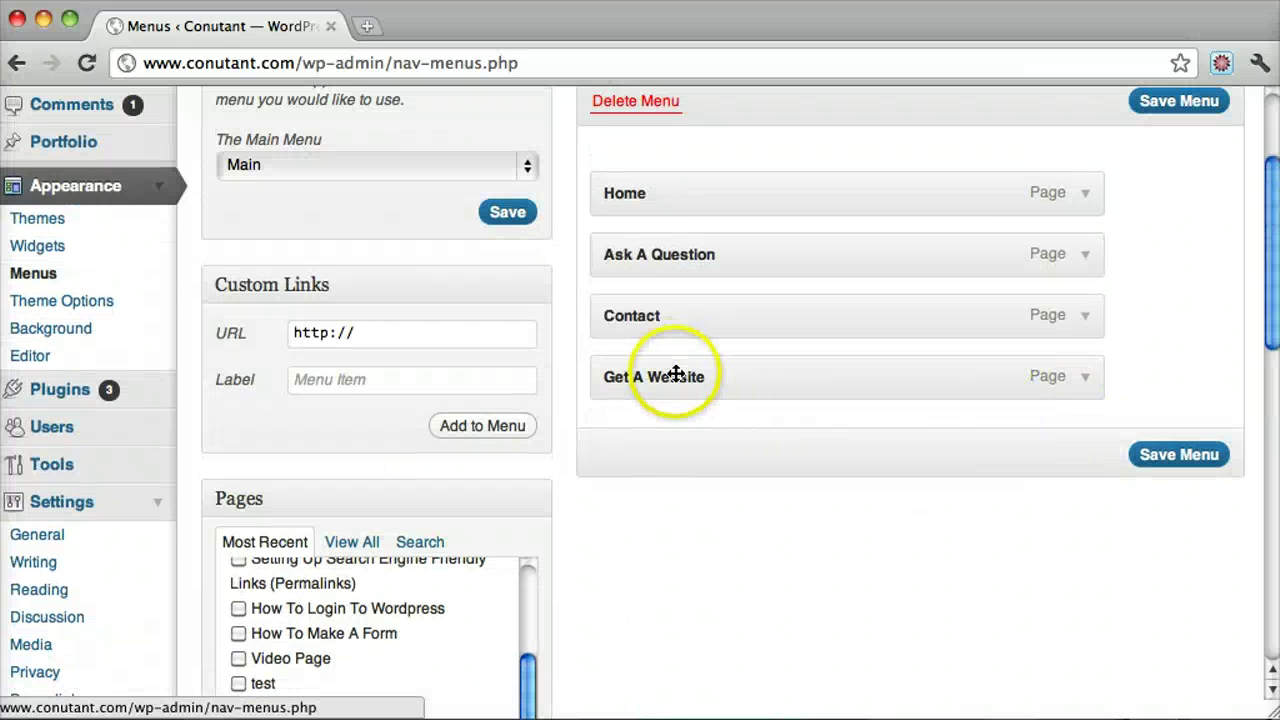
pyautogui.moveTo(651, 371); pyautogui.dragTo(662, 316)
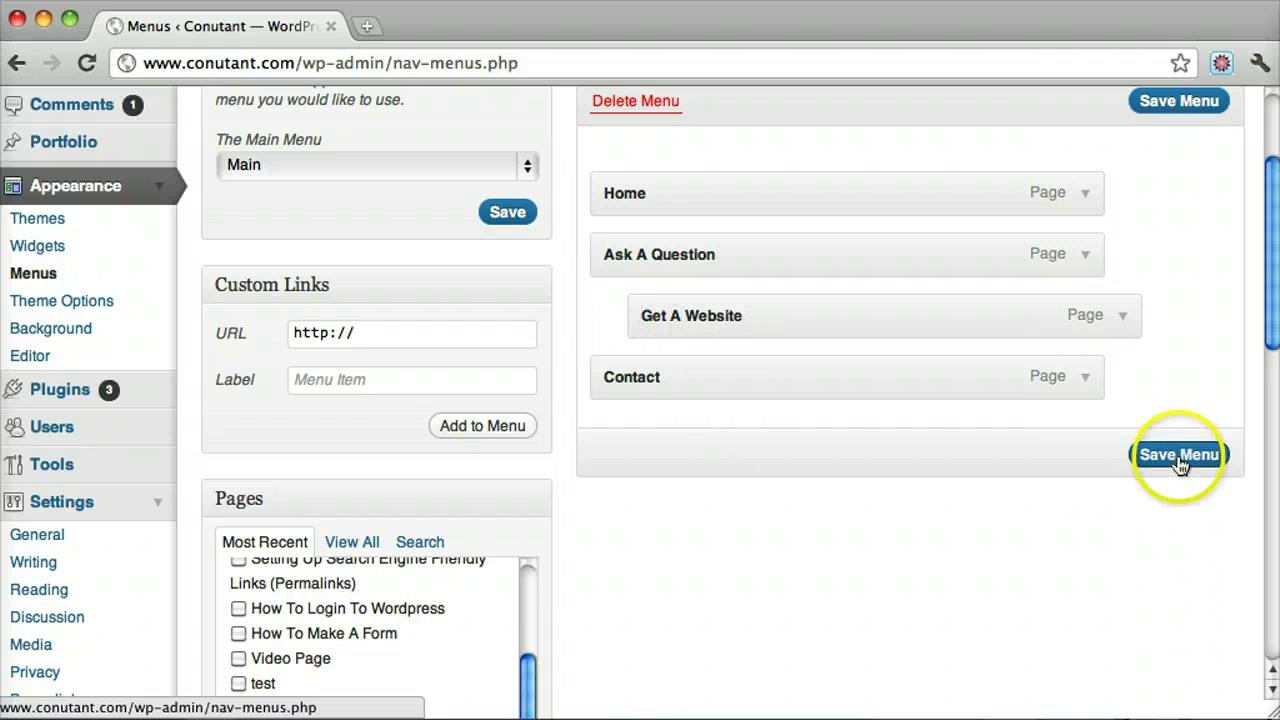
pyautogui.click(1182, 456)
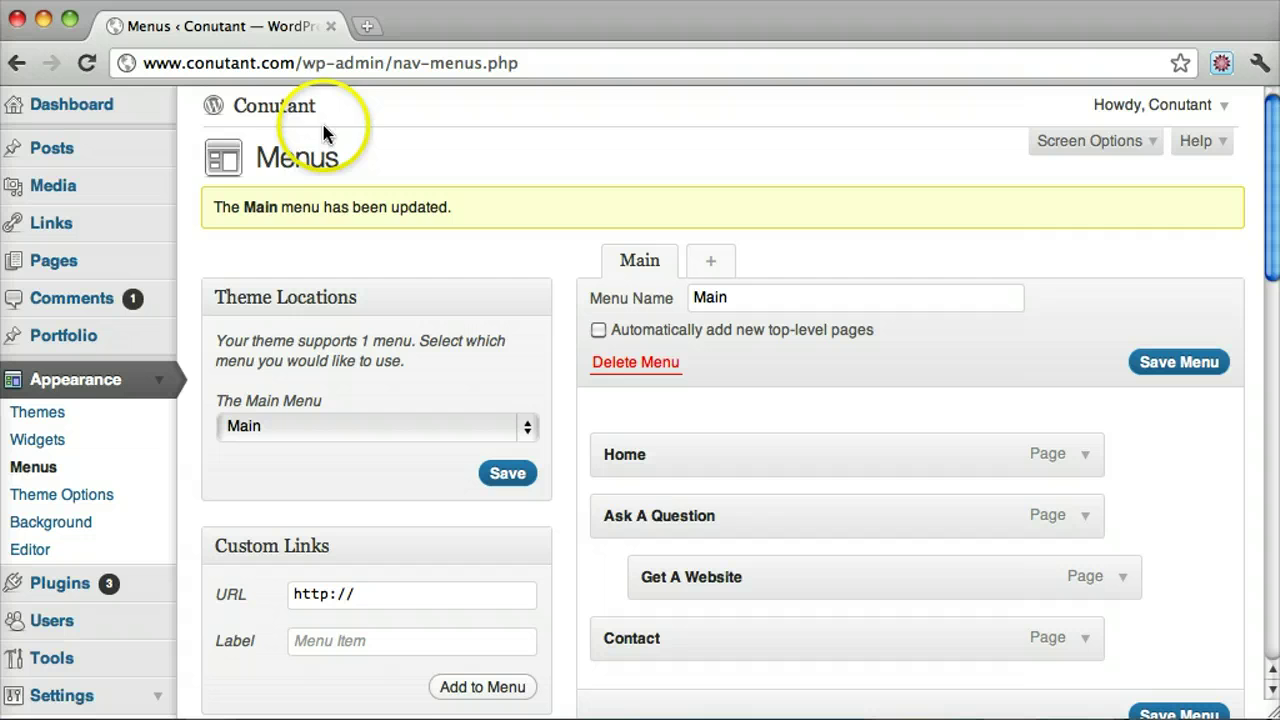
# On the live site, open Get A Website from the Ask A Question sub-menu, then return to the Dashboard
pyautogui.click(273, 107)
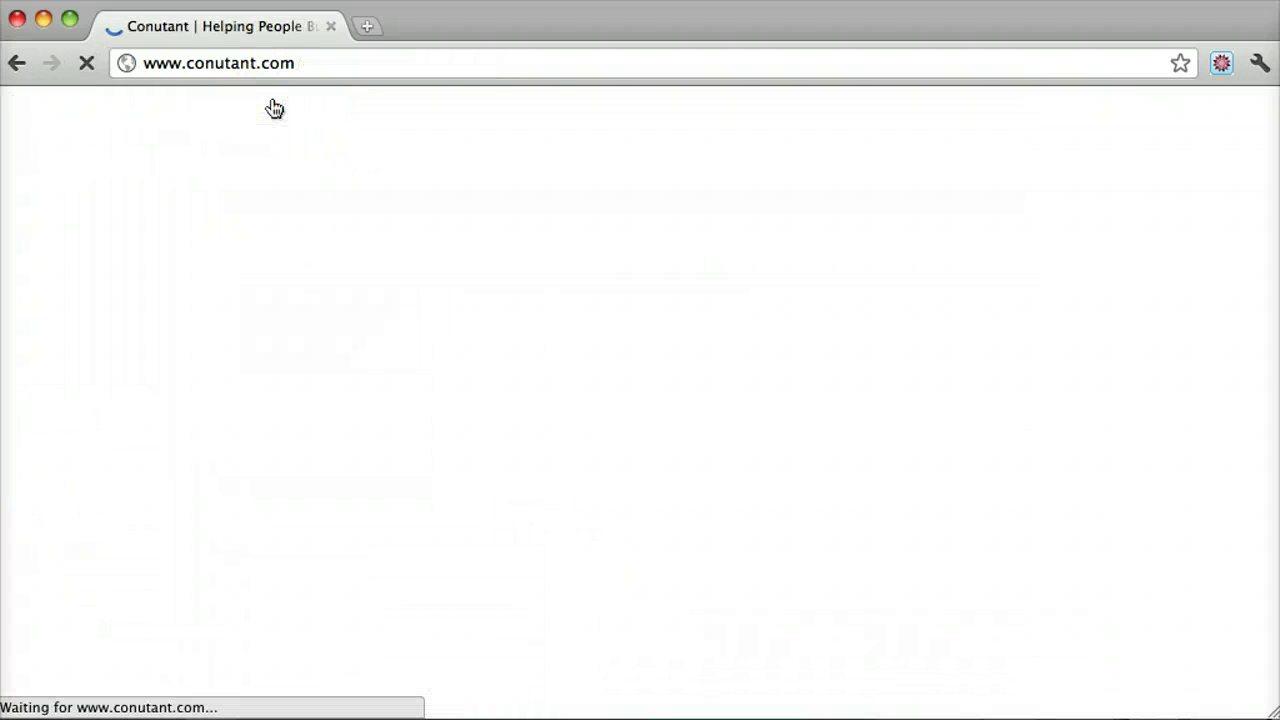
pyautogui.moveTo(224, 340)
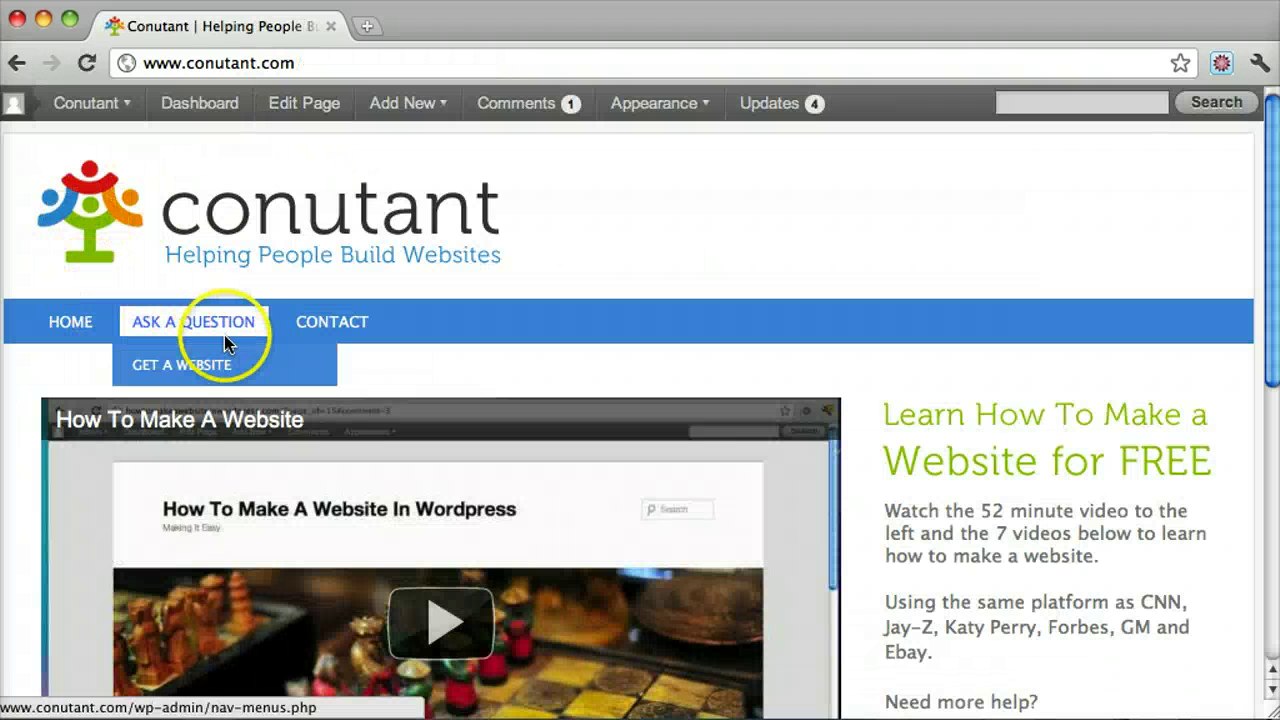
pyautogui.click(205, 366)
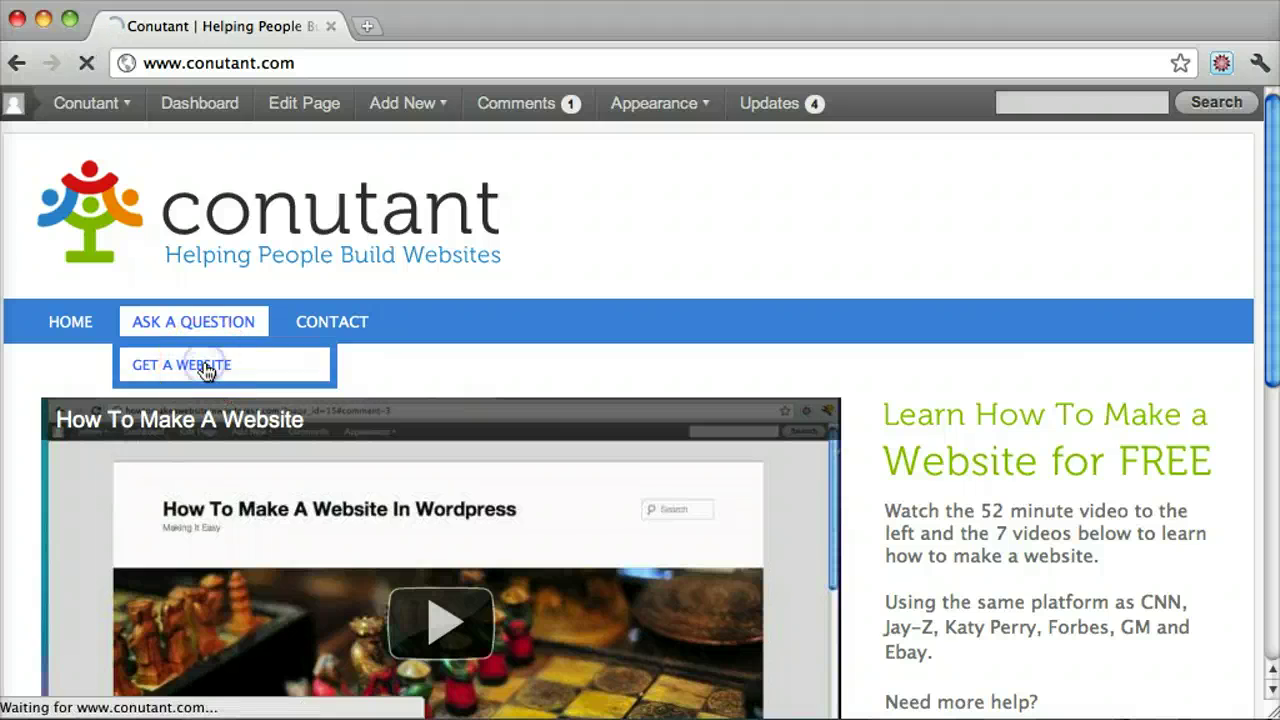
pyautogui.click(820, 314)
pyautogui.scroll(-5, 819, 313)
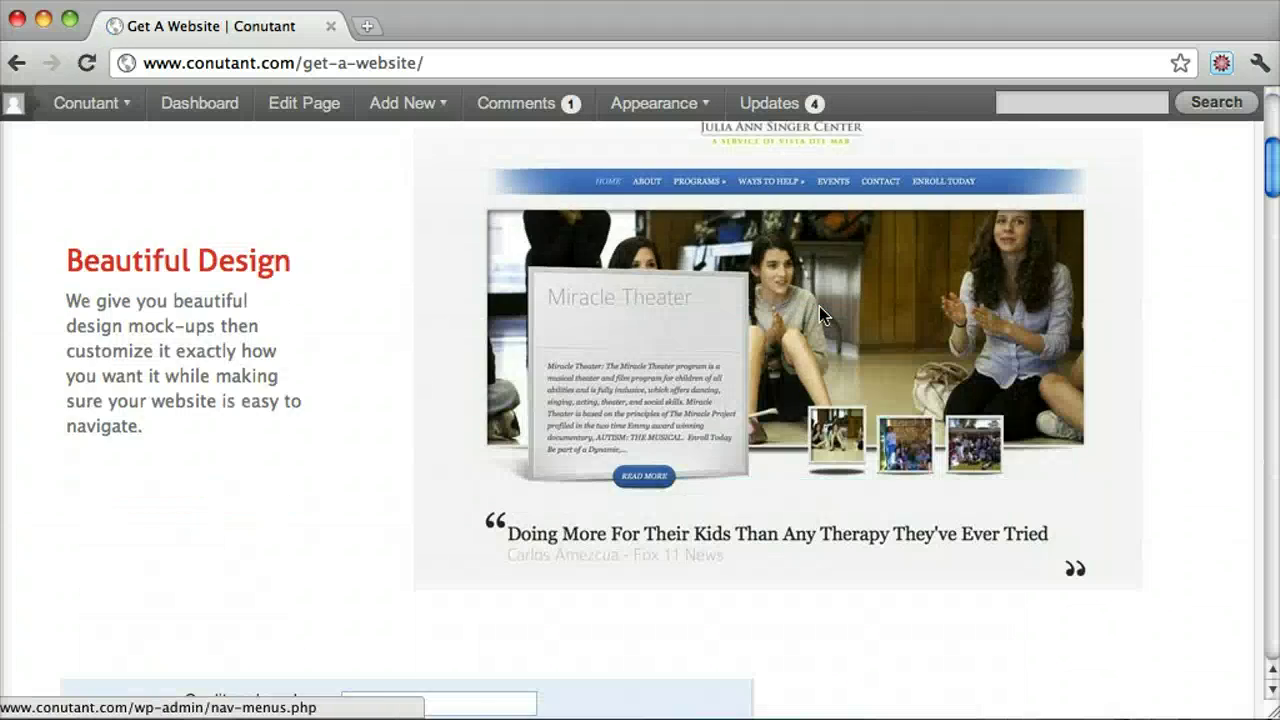
pyautogui.scroll(-20, 819, 313)
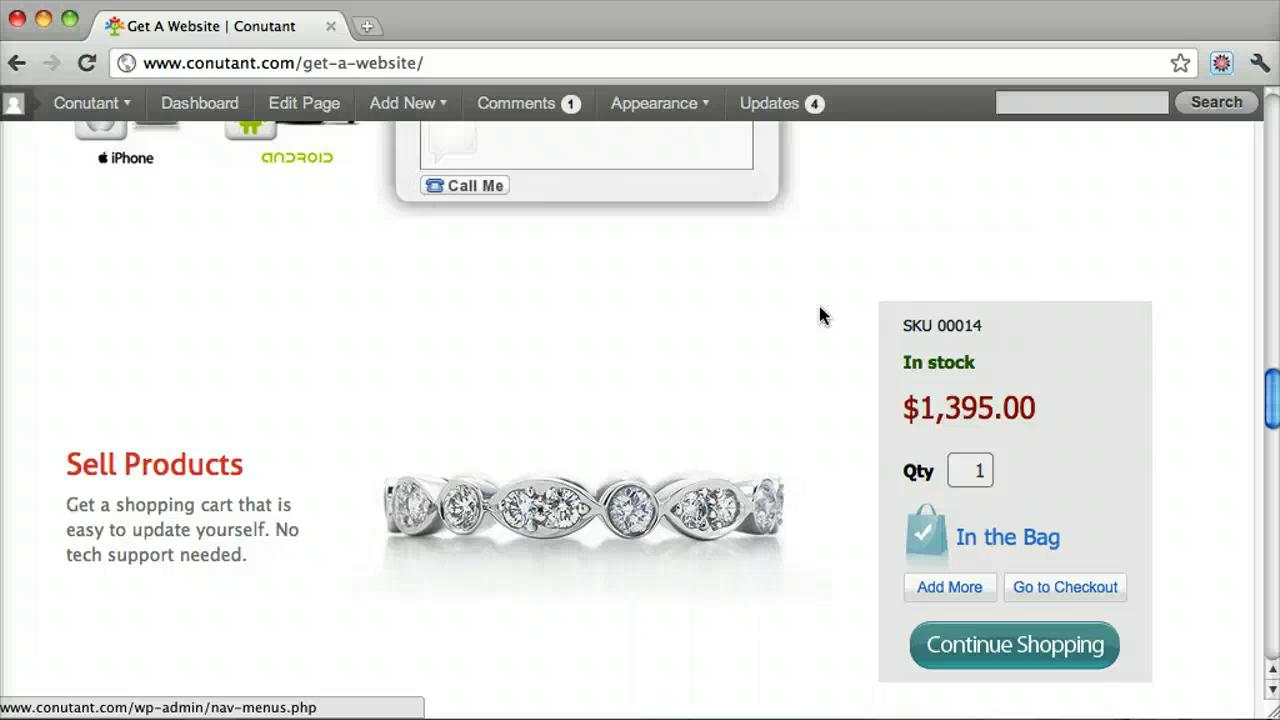
pyautogui.scroll(20, 818, 314)
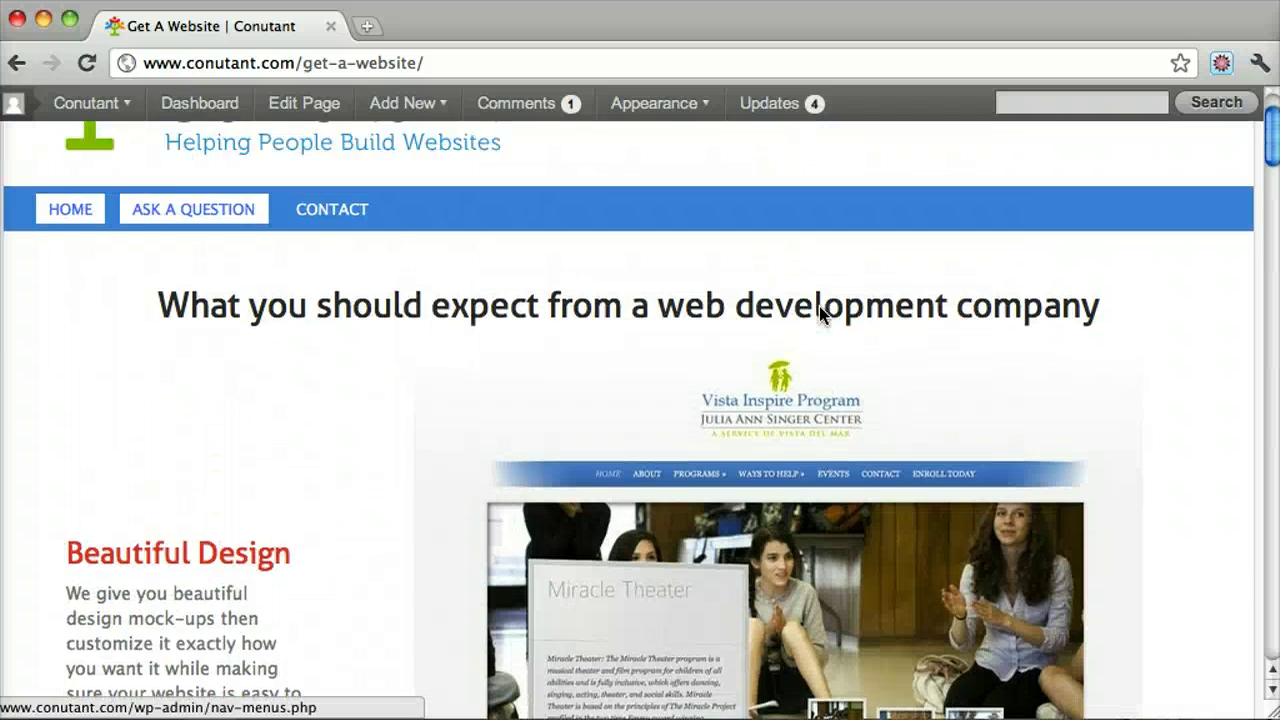
pyautogui.click(689, 296)
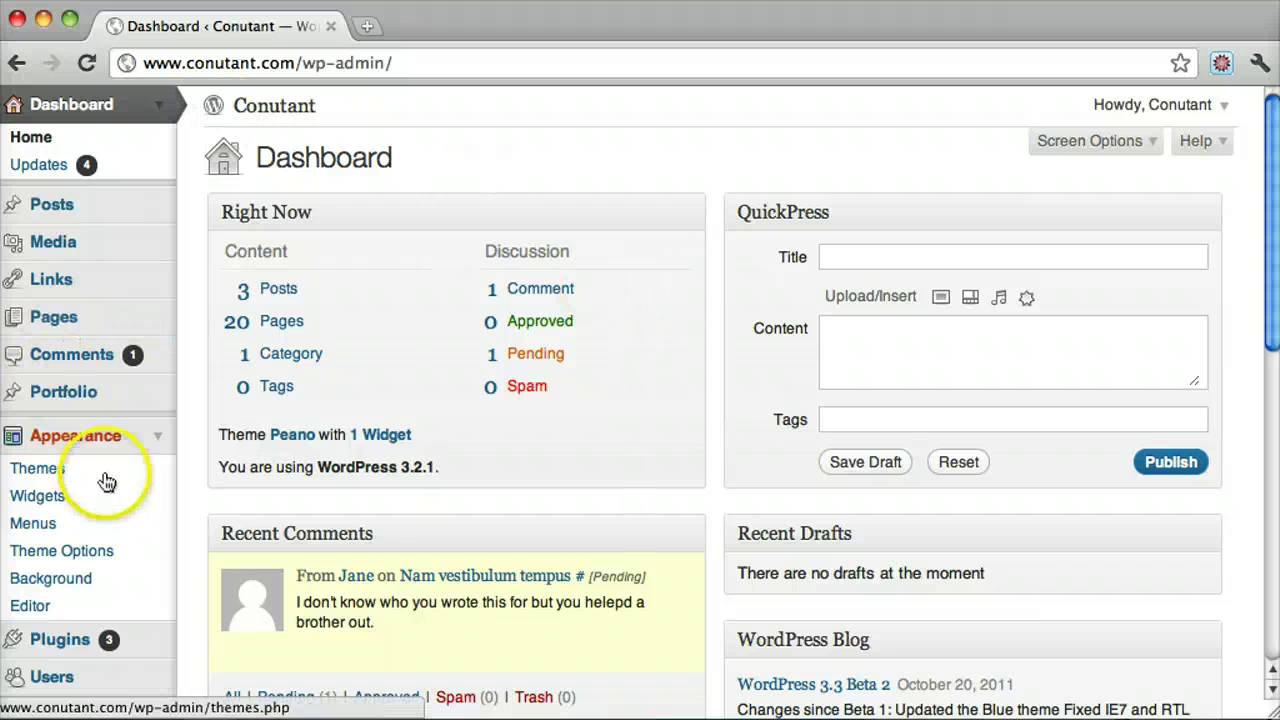
pyautogui.scroll(-1, 86, 491)
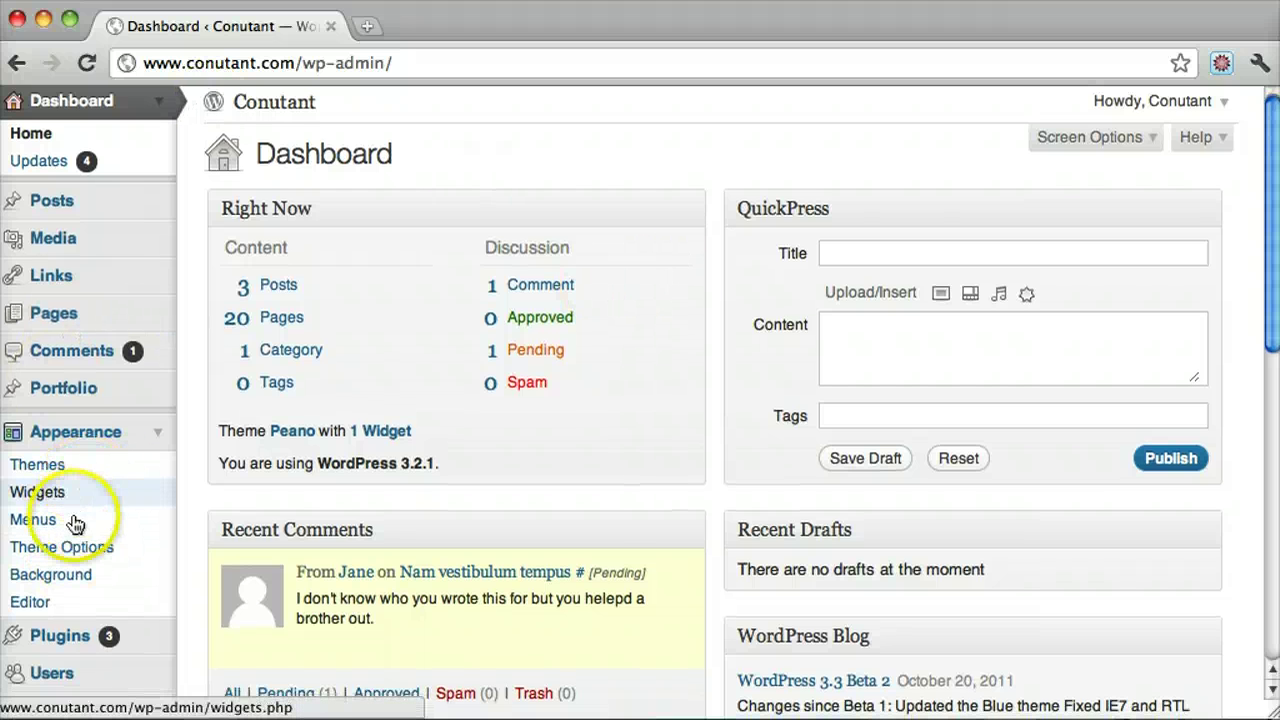
pyautogui.click(68, 521)
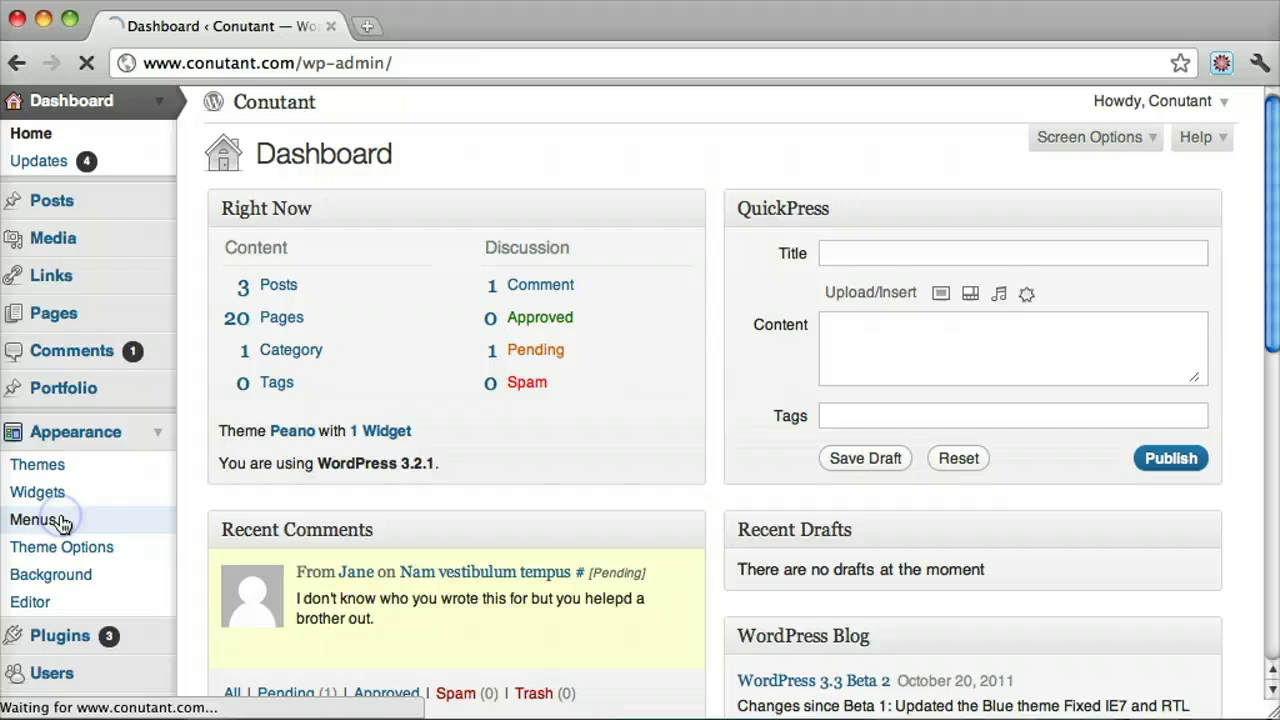
pyautogui.scroll(-2, 815, 325)
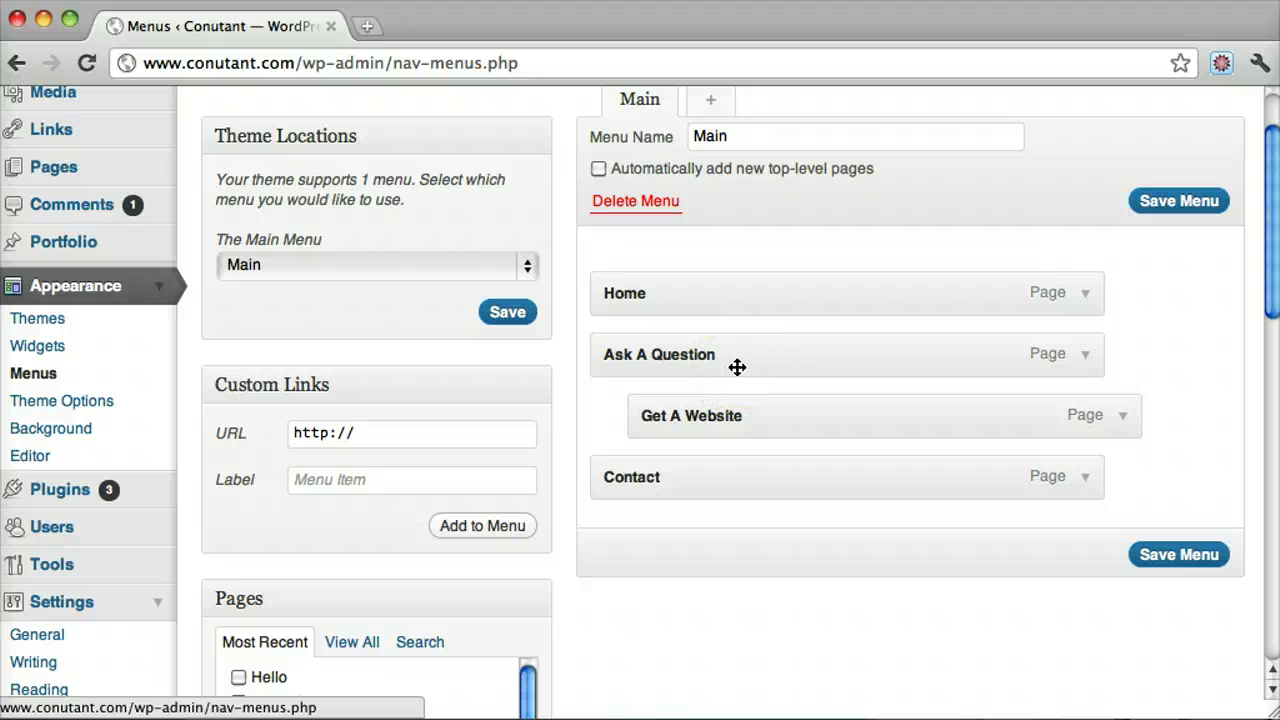
pyautogui.scroll(-3, 686, 430)
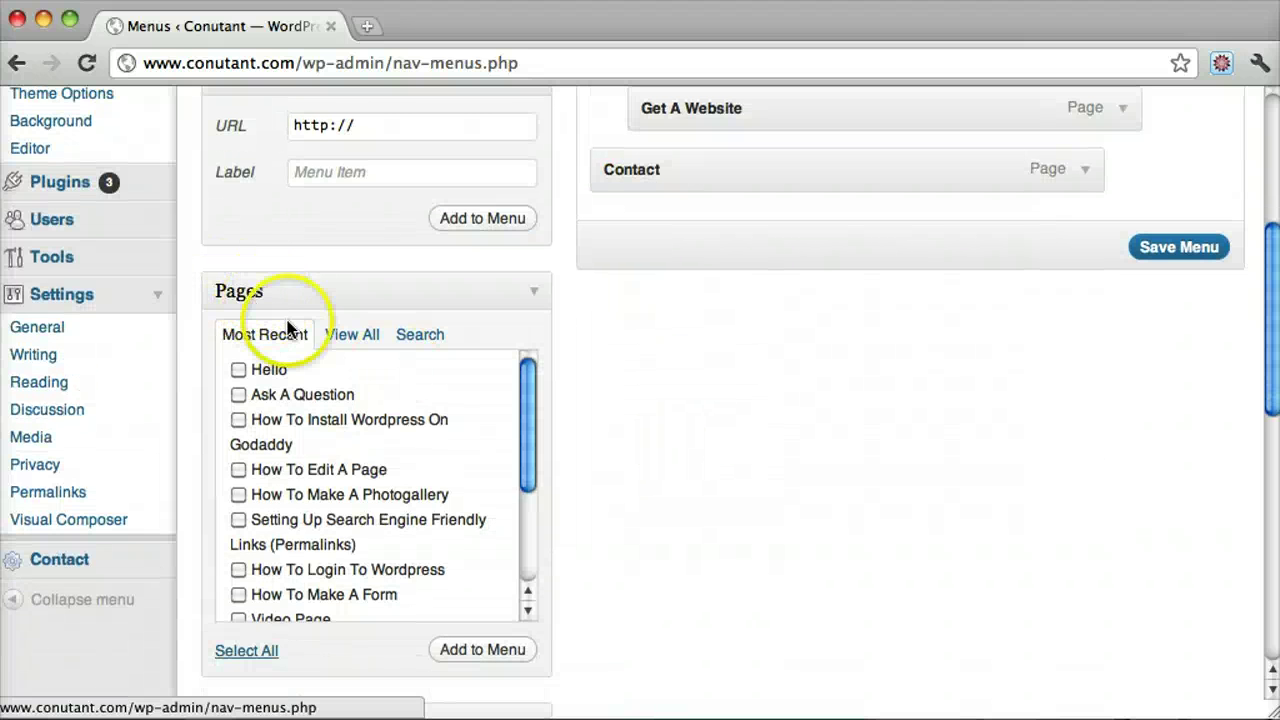
pyautogui.scroll(4, 606, 380)
pyautogui.scroll(-5, 606, 385)
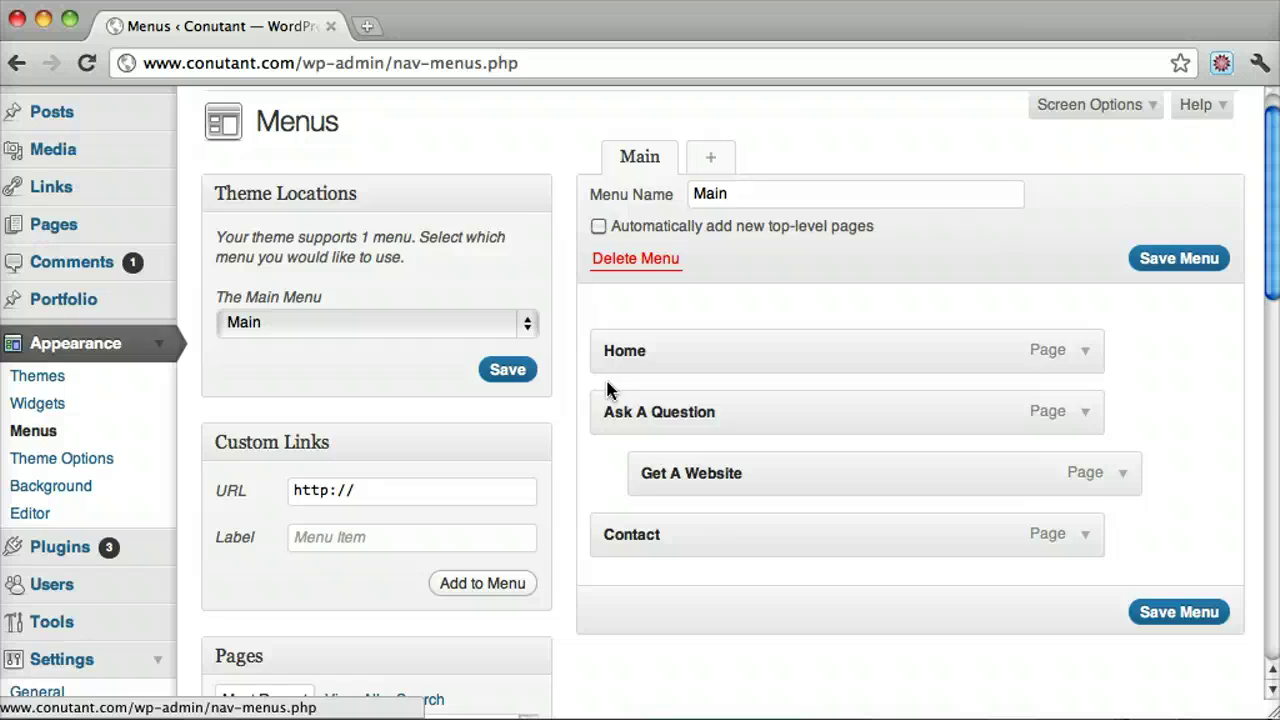
pyautogui.scroll(5, 608, 389)
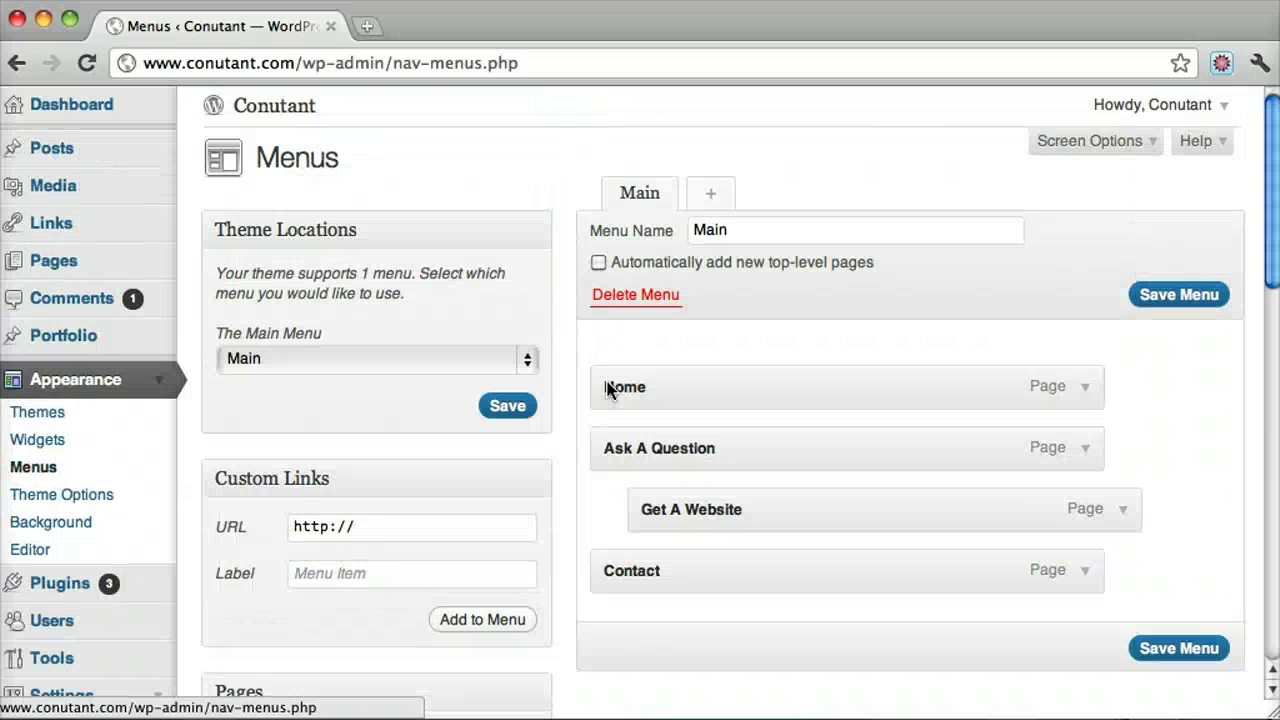
pyautogui.click(384, 533)
pyautogui.moveTo(390, 530); pyautogui.dragTo(186, 520)
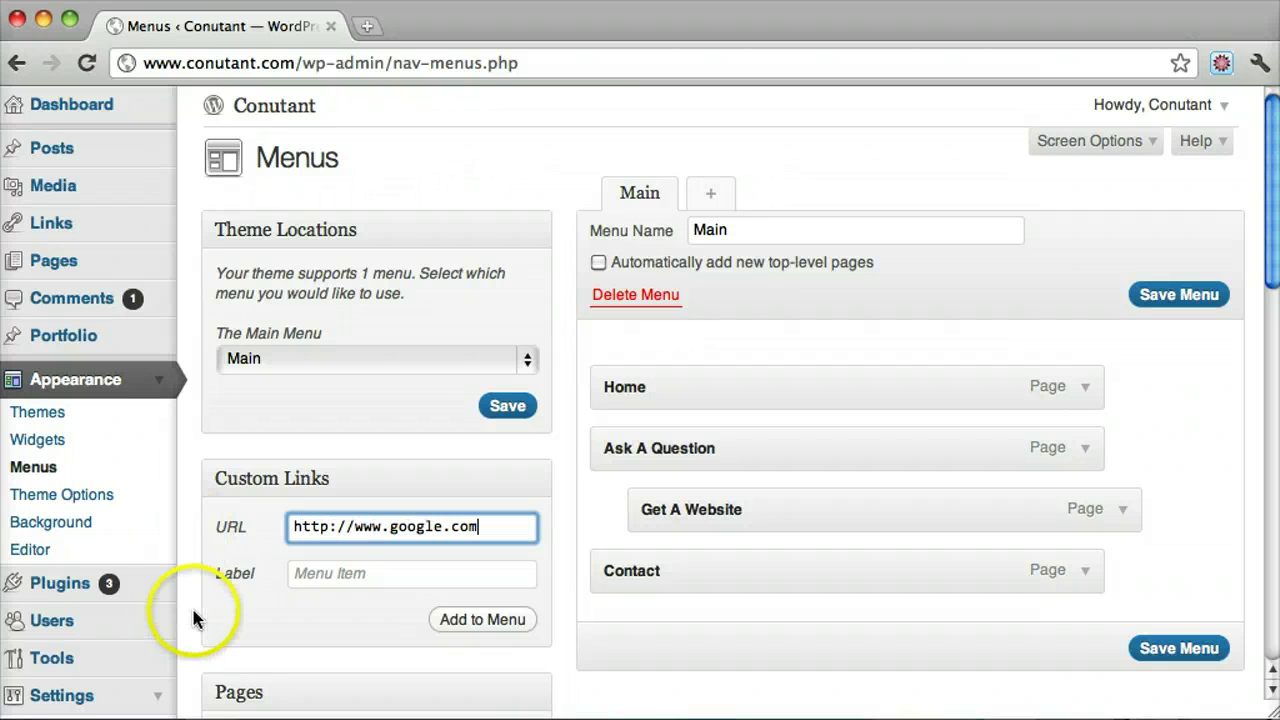
pyautogui.click(331, 584)
pyautogui.write('Google')
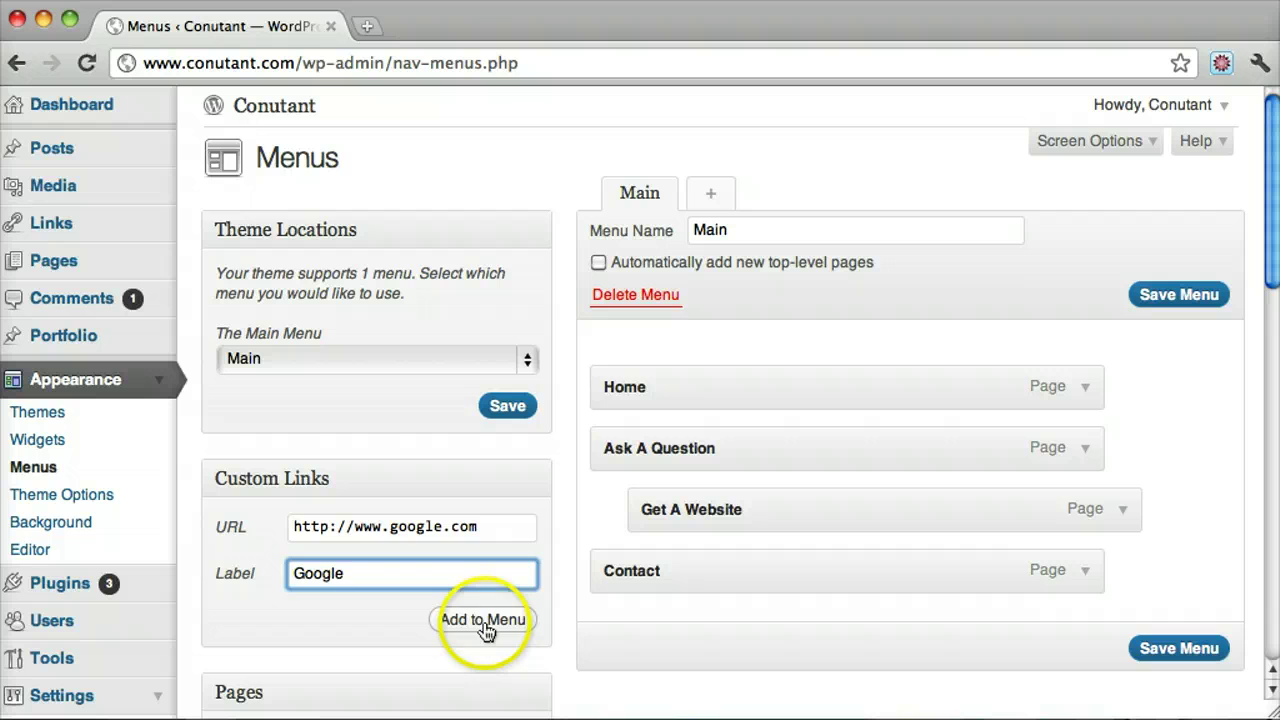
pyautogui.click(481, 621)
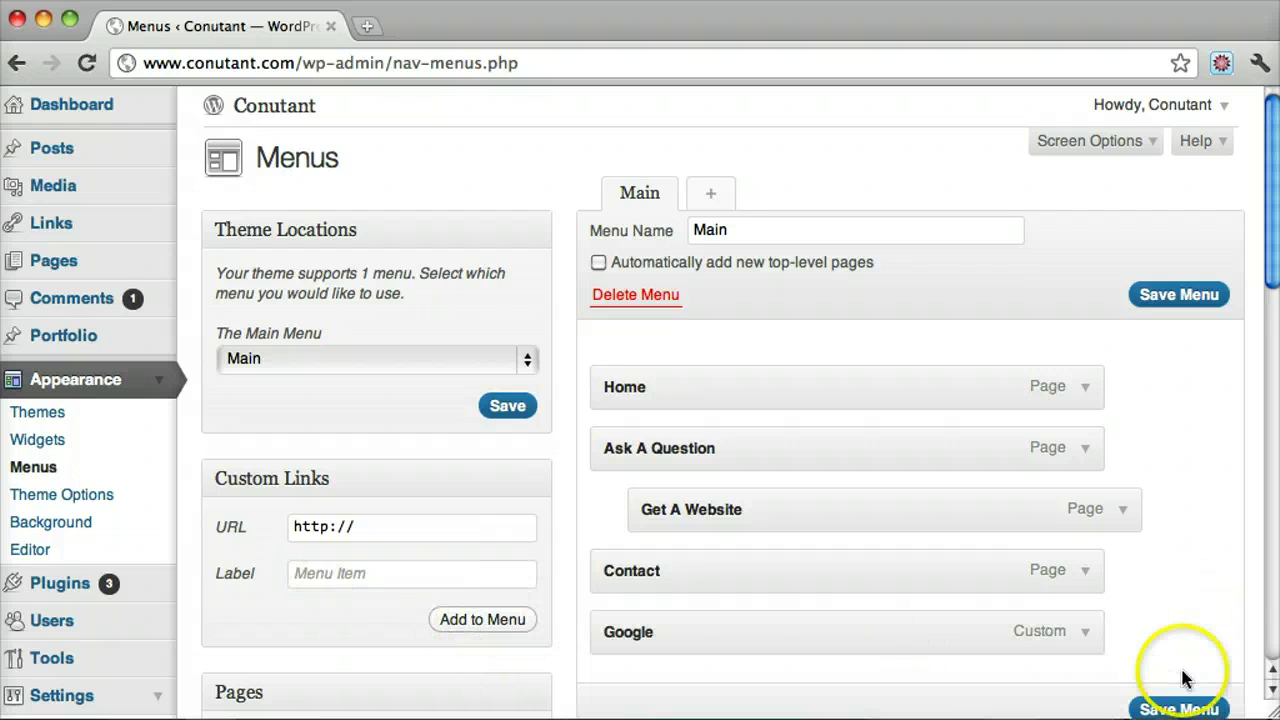
pyautogui.click(1175, 703)
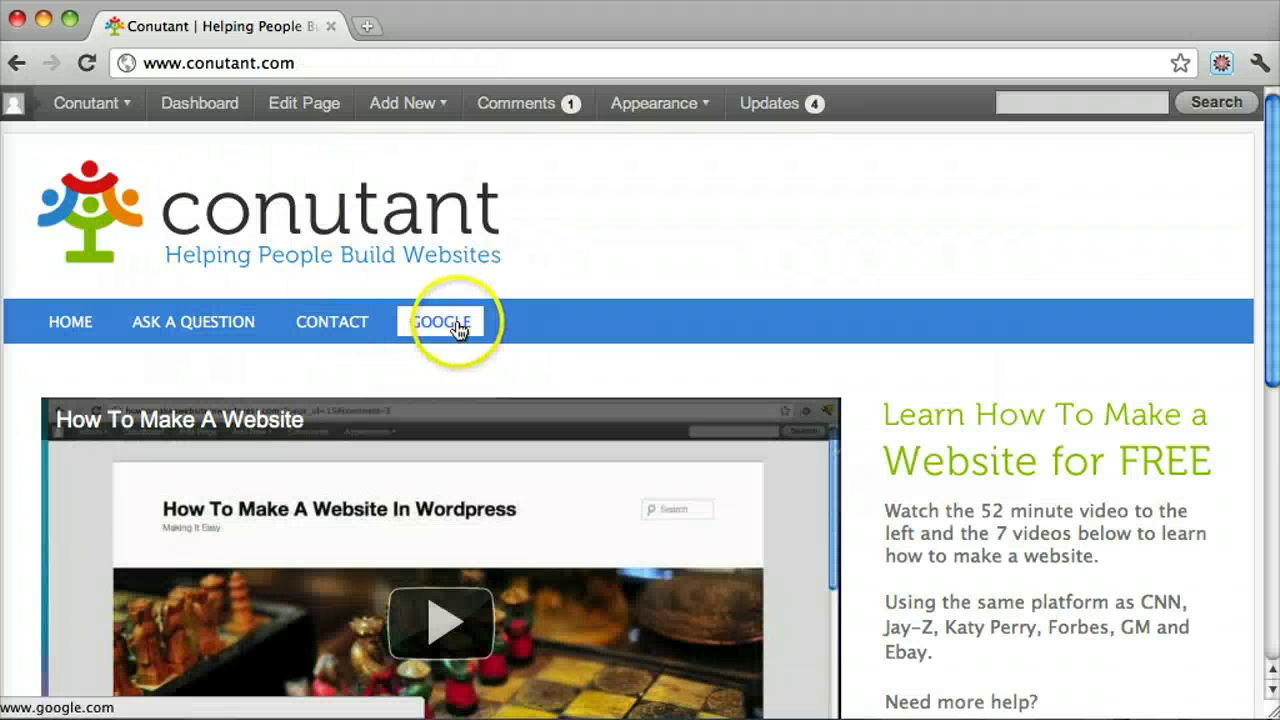
# Follow the GOOGLE menu link to google.com, go back to the site, and open the Dashboard
pyautogui.click(459, 329)
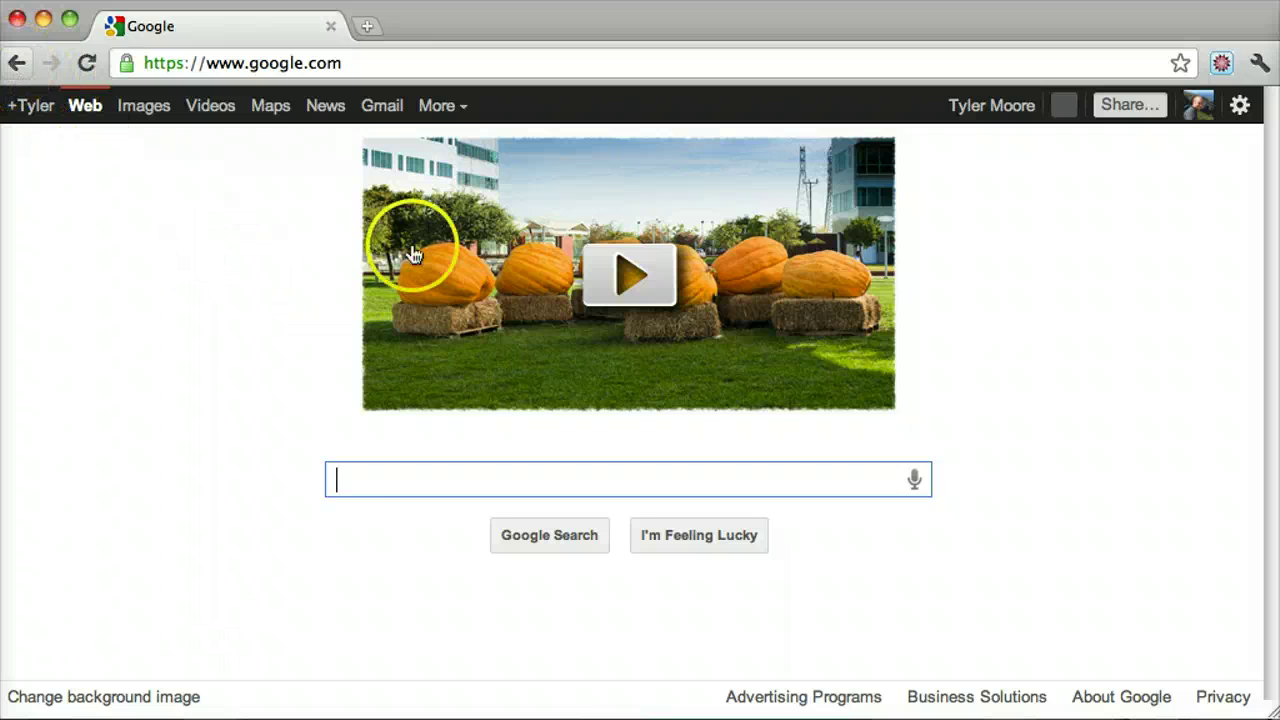
pyautogui.click(15, 63)
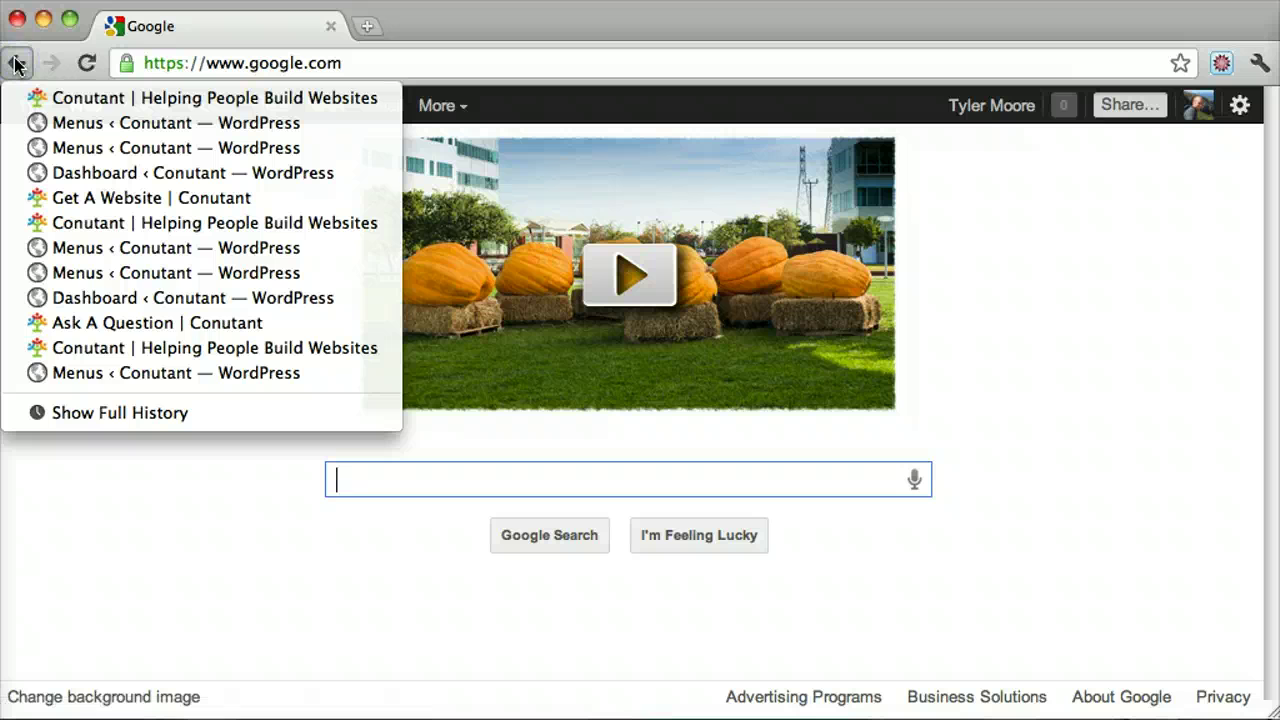
pyautogui.click(15, 63)
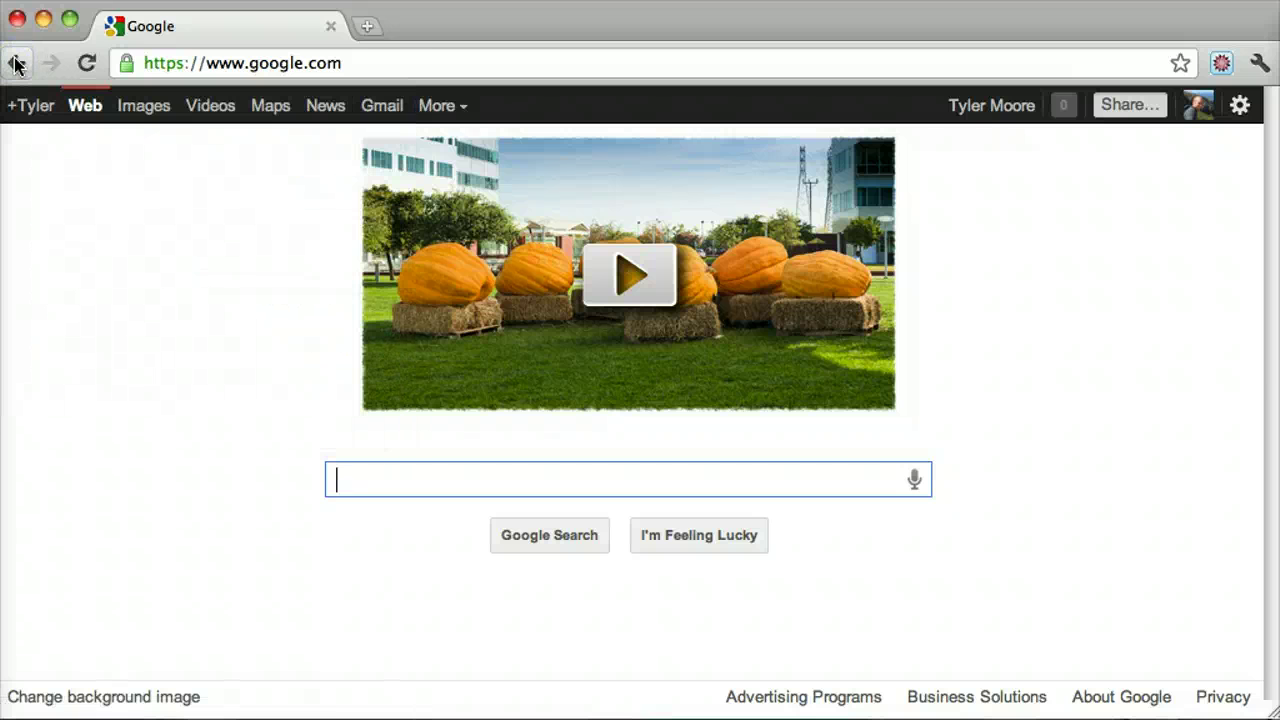
pyautogui.click(15, 63)
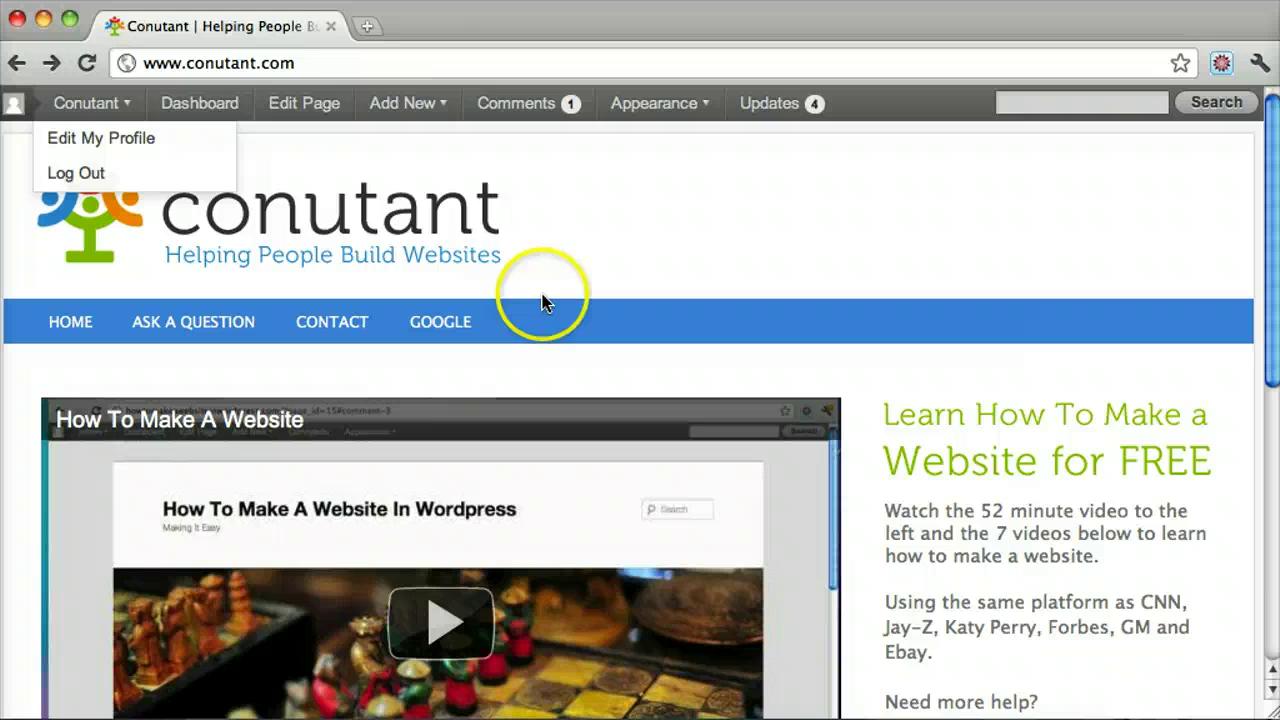
pyautogui.click(205, 114)
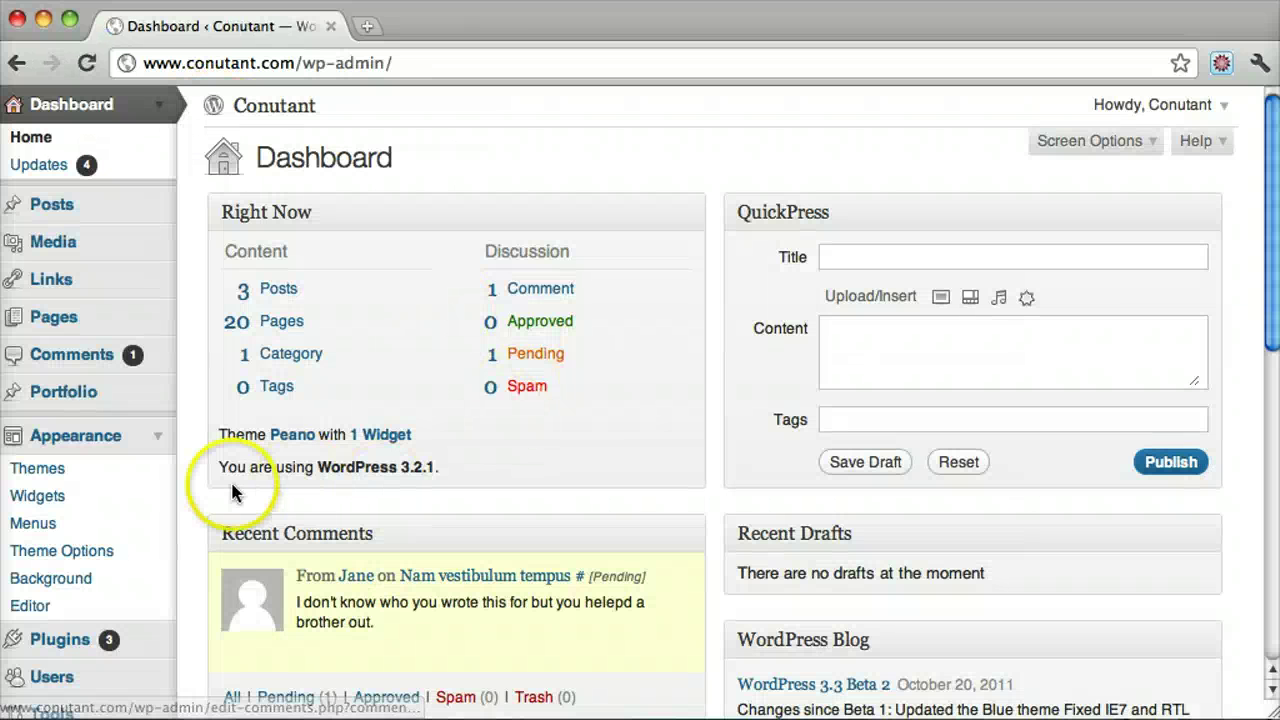
# Reopen Appearance > Menus and collapse the Portfolio box of addable items
pyautogui.click(60, 523)
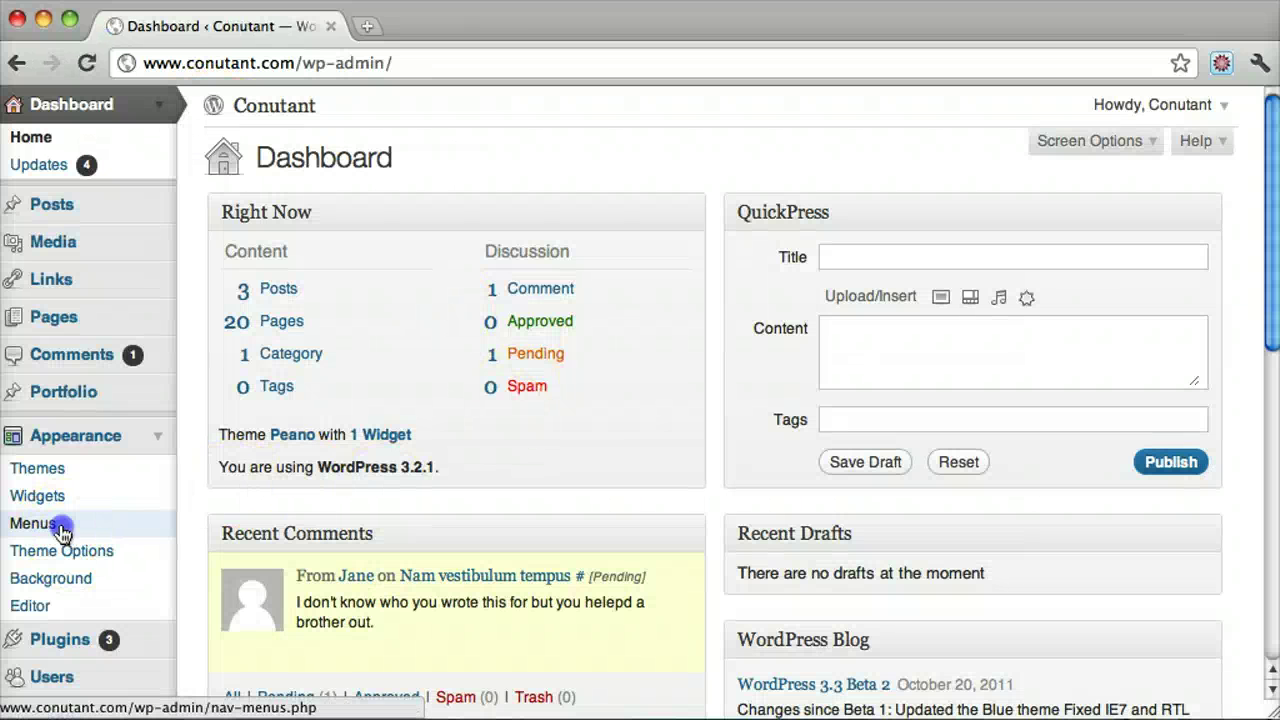
pyautogui.scroll(-10, 938, 418)
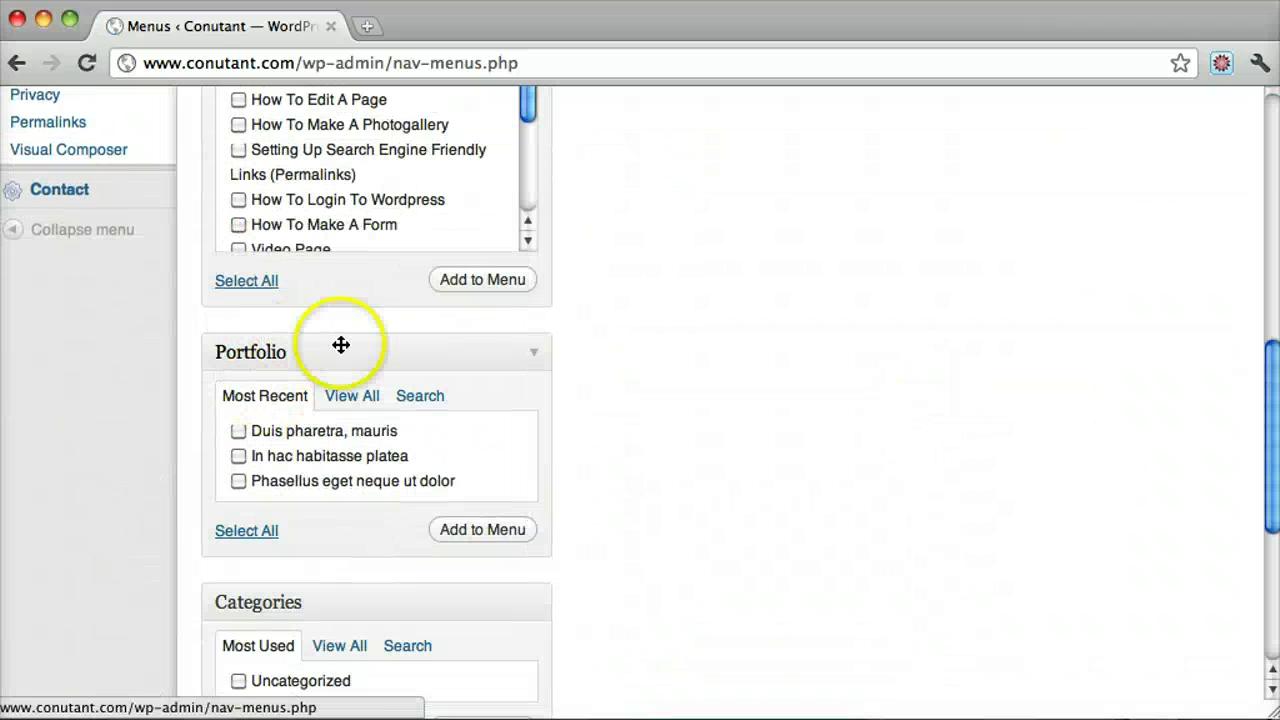
pyautogui.click(527, 352)
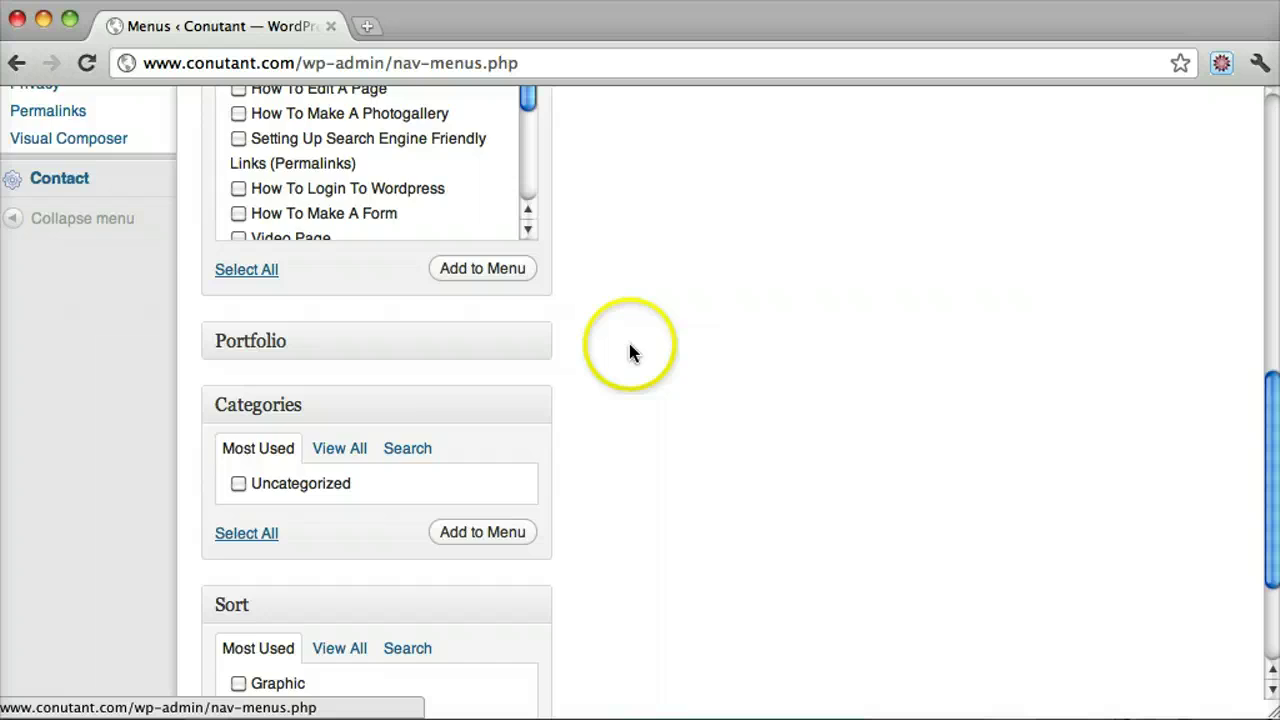
pyautogui.scroll(-3, 628, 351)
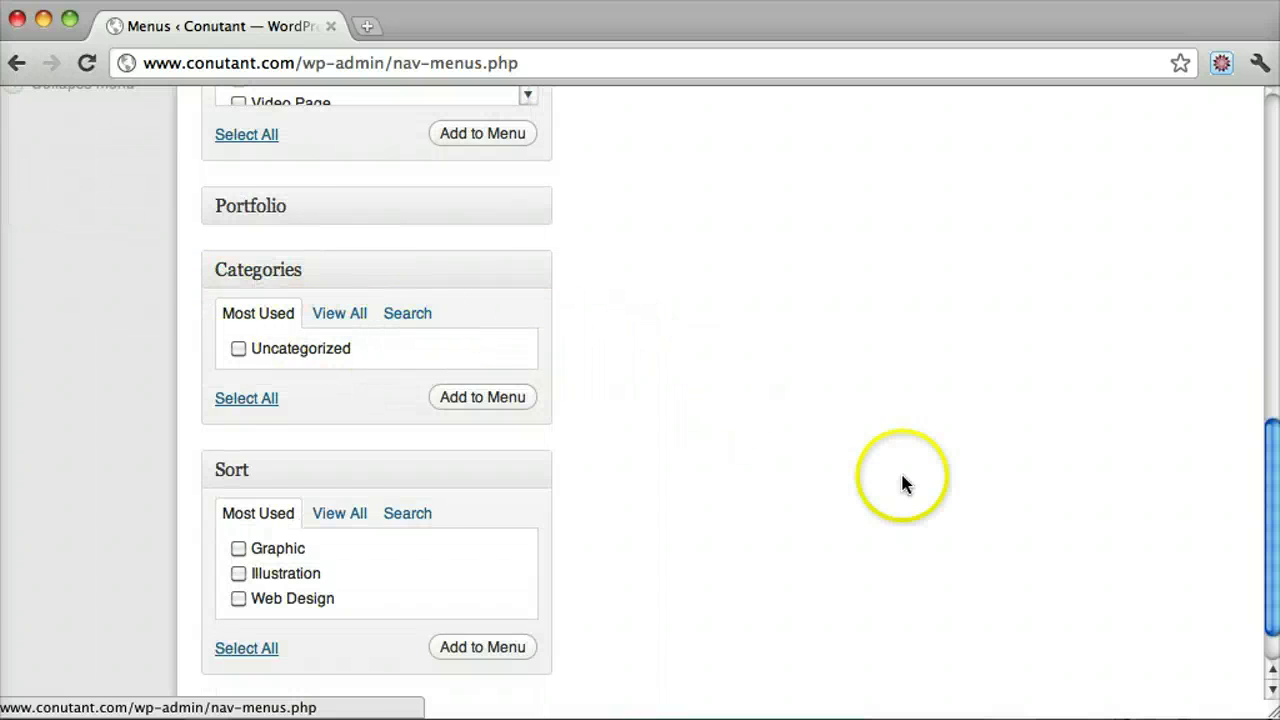
pyautogui.scroll(10, 903, 483)
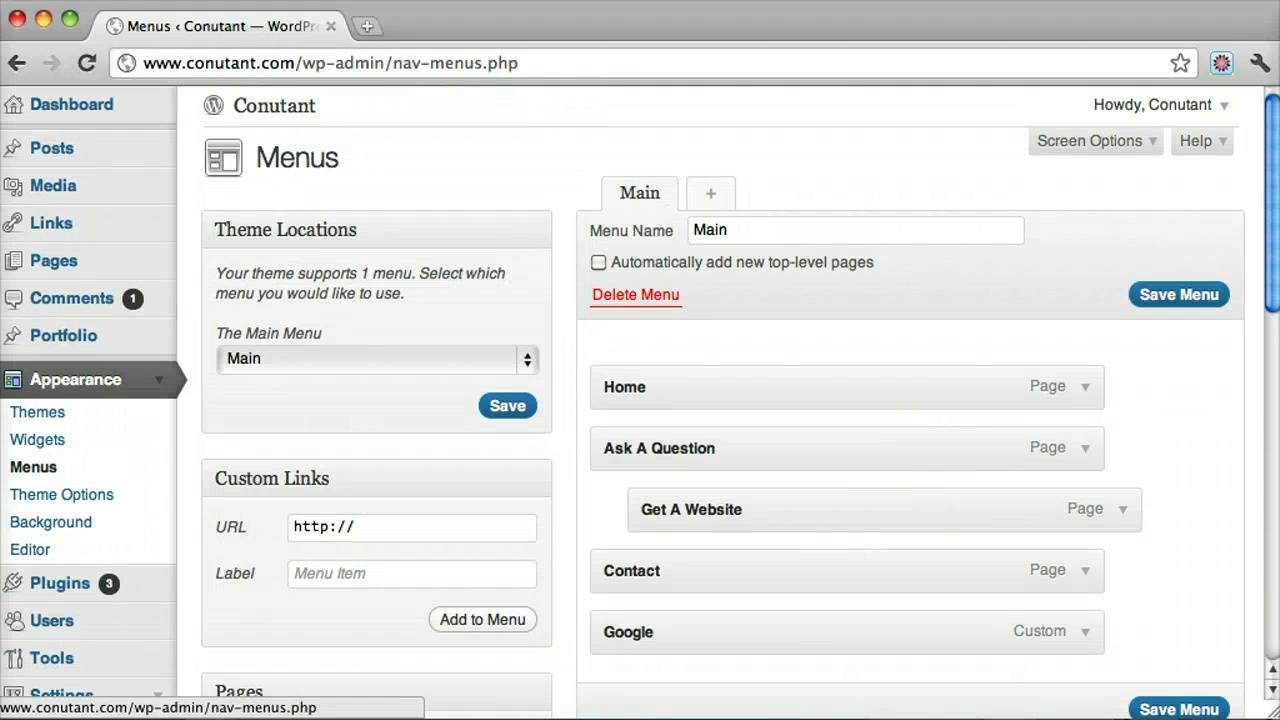